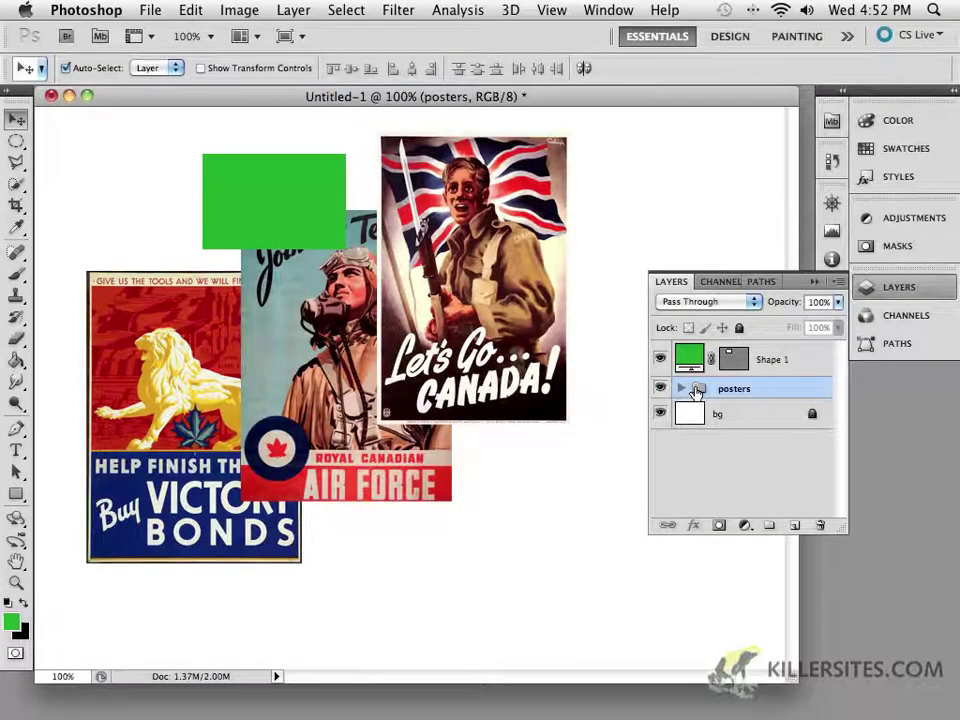
Set the foreground colour to pure red and draw a tall red rectangle over the left posters
click(680, 388)
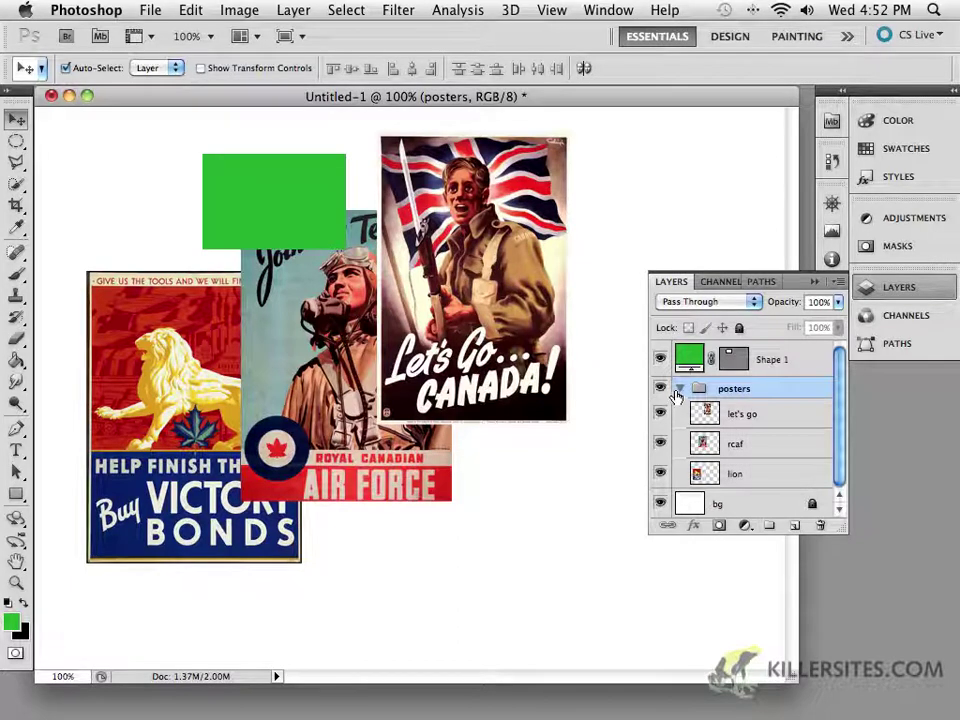
click(680, 389)
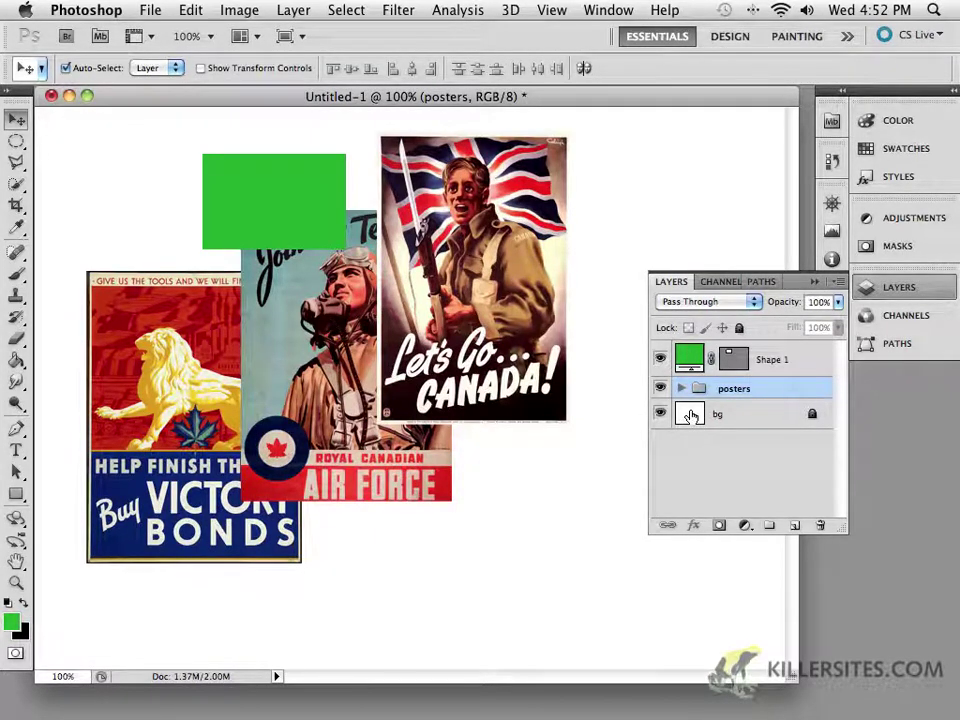
click(12, 622)
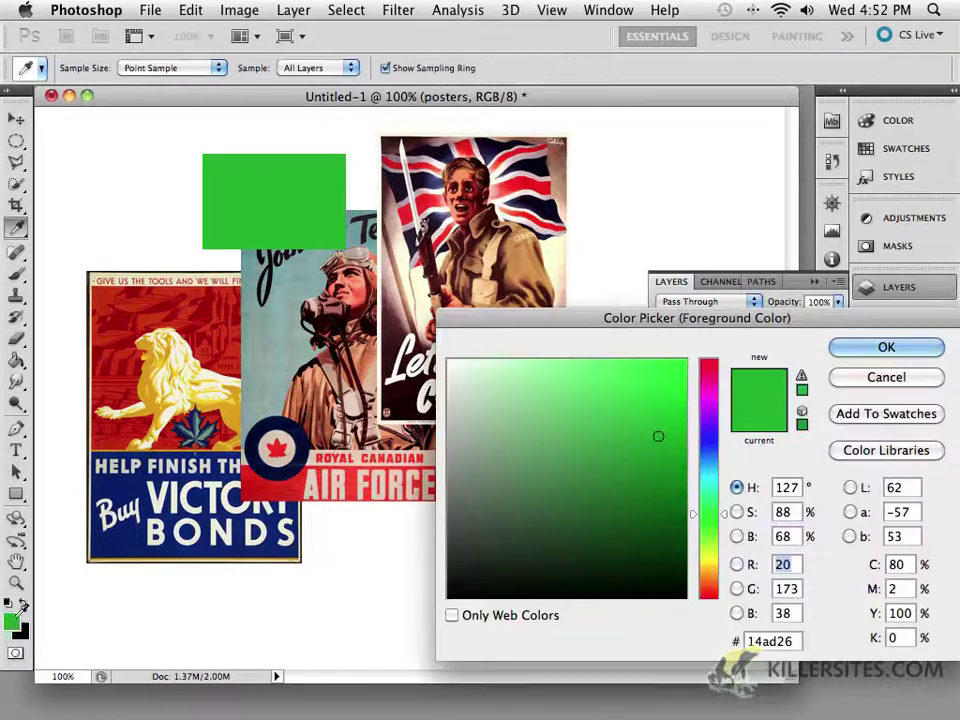
click(708, 364)
drag(656, 378, 687, 359)
click(881, 346)
key(v)
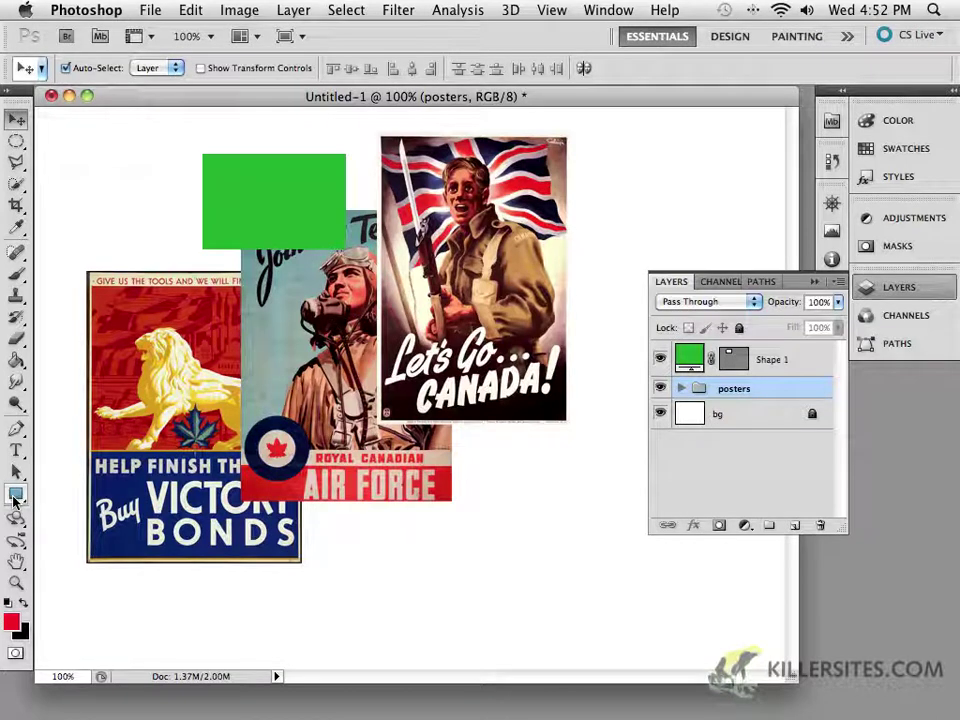
click(150, 186)
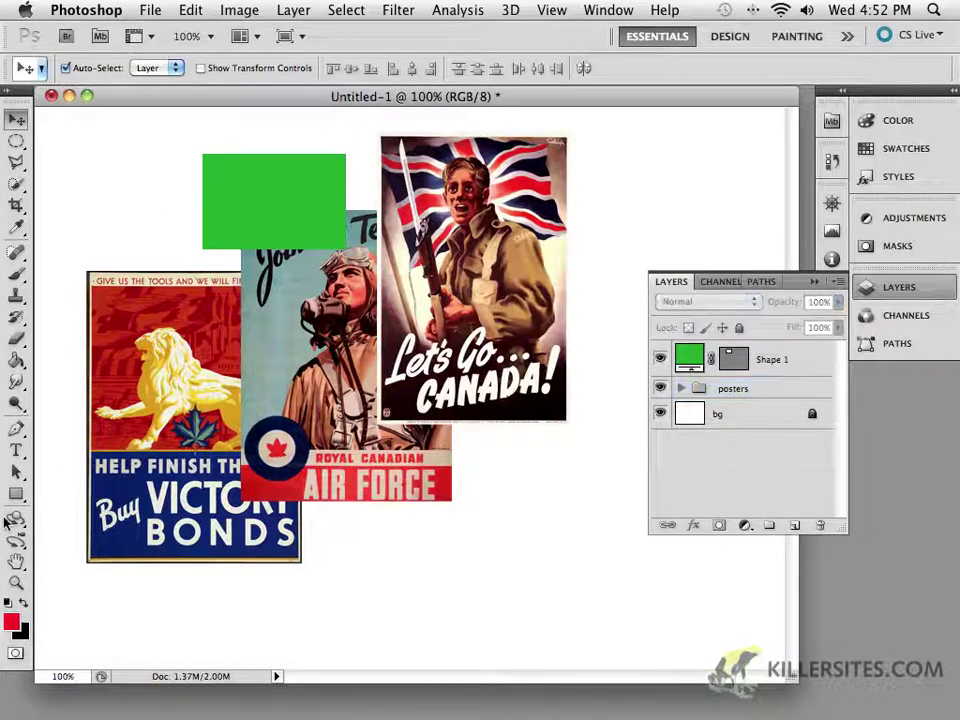
click(16, 494)
drag(162, 192, 292, 422)
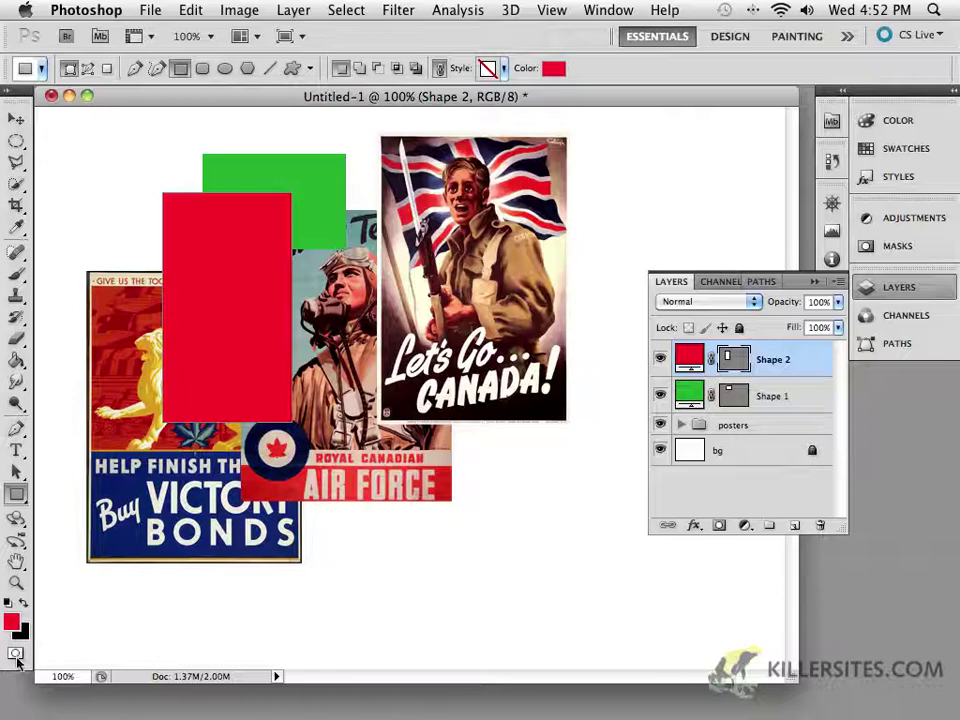
Draw a wide rectangle across the posters and give Shape 3 a light grey fill
click(11, 622)
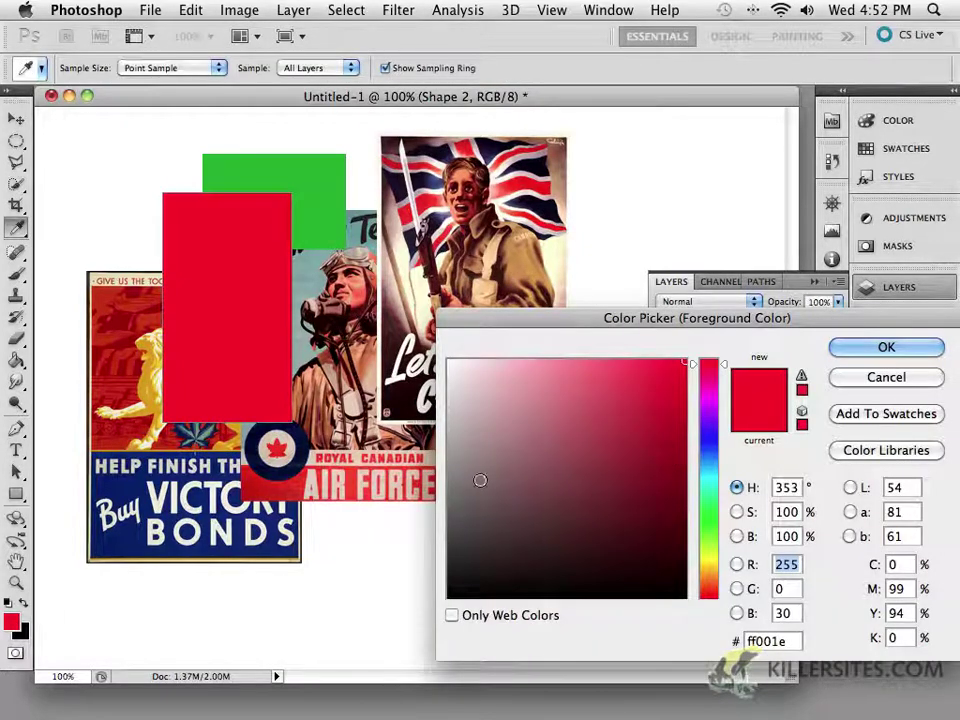
click(463, 471)
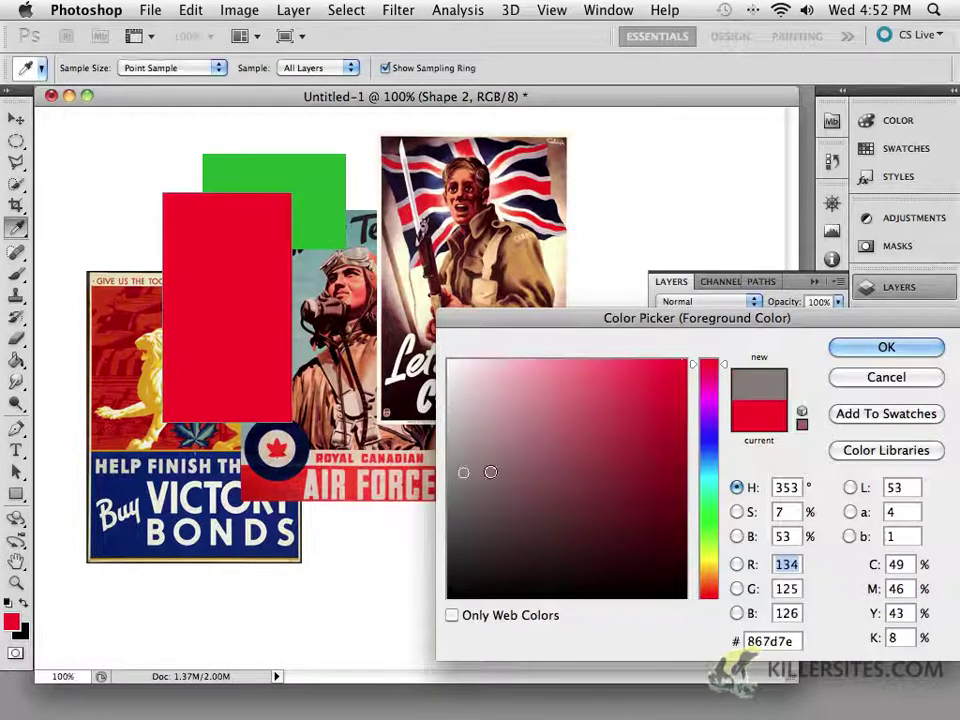
click(455, 415)
click(886, 347)
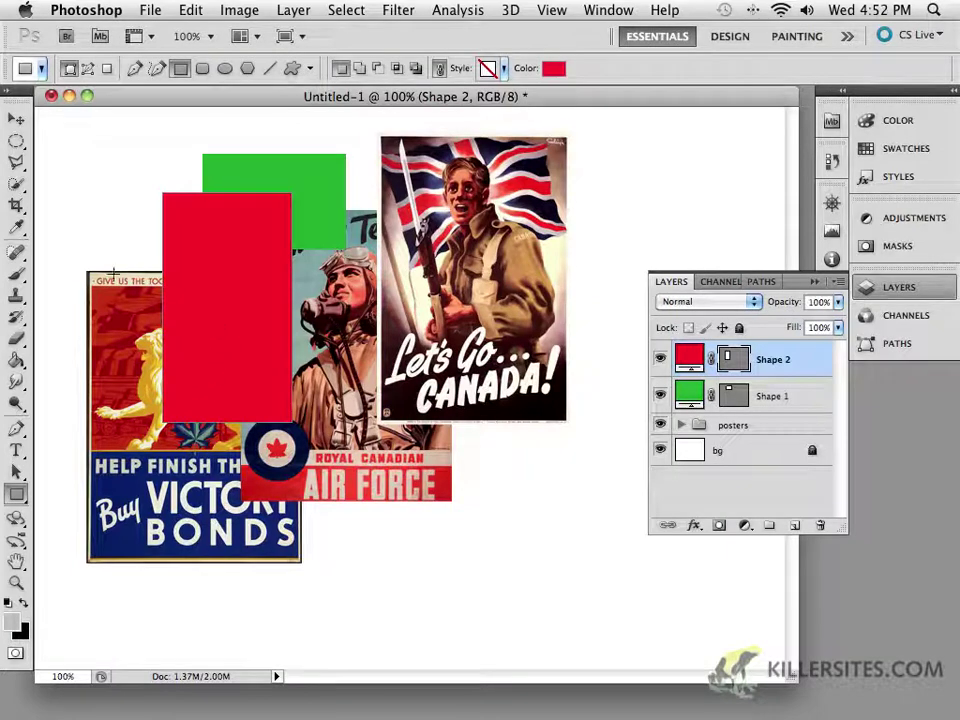
mouse_move(115, 229)
mouse_down()
mouse_move(260, 258)
mouse_move(410, 358)
mouse_up()
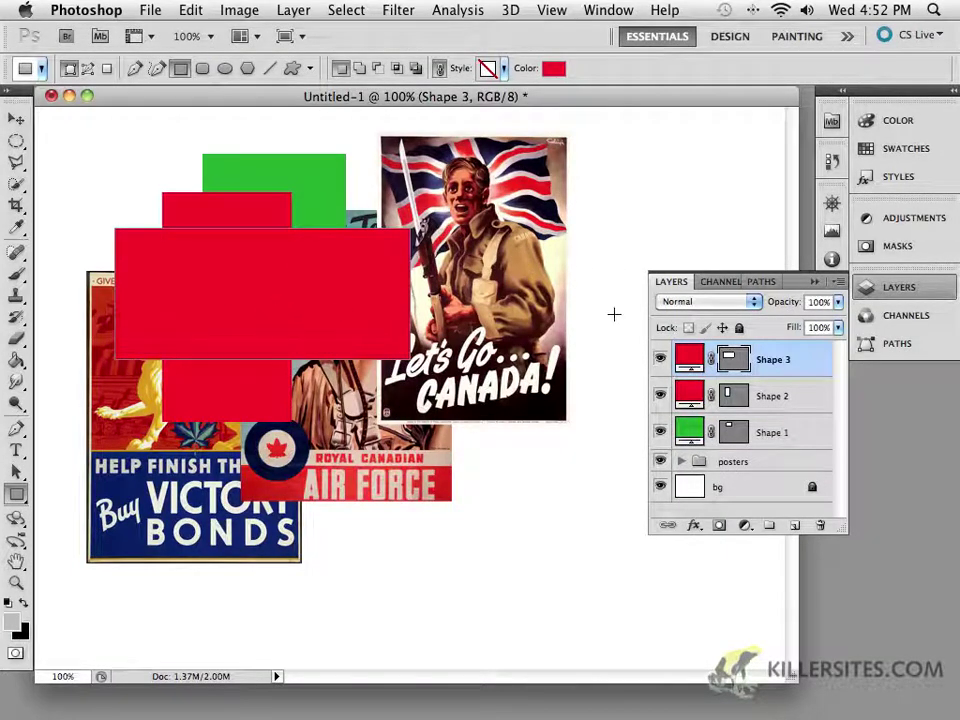
double_click(689, 358)
click(465, 418)
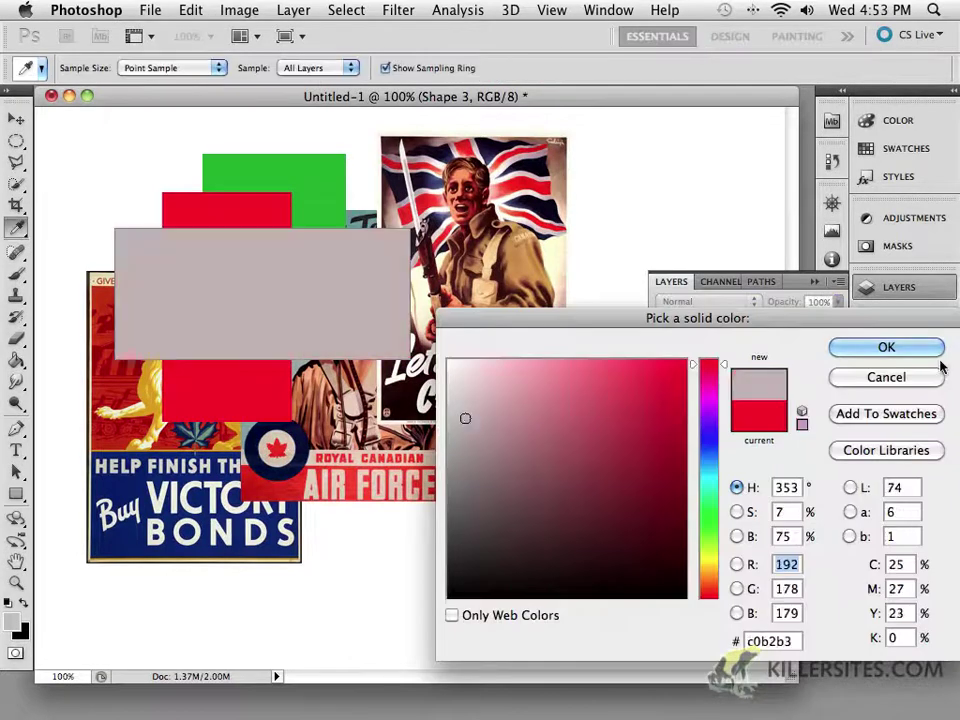
click(898, 346)
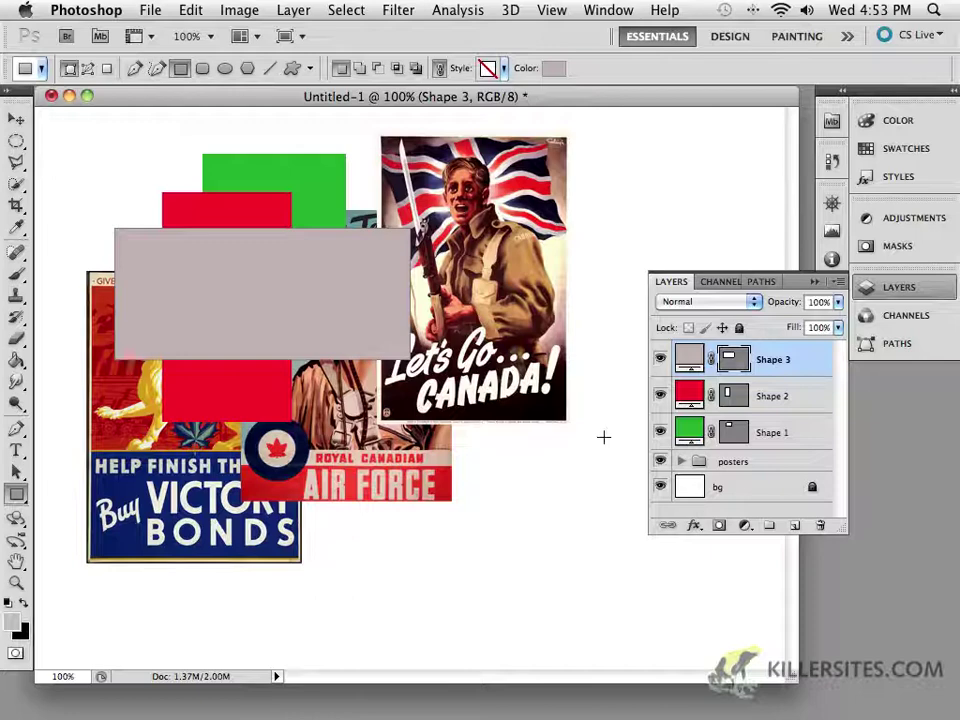
Reposition the red, green and grey rectangles with the Move tool
click(16, 119)
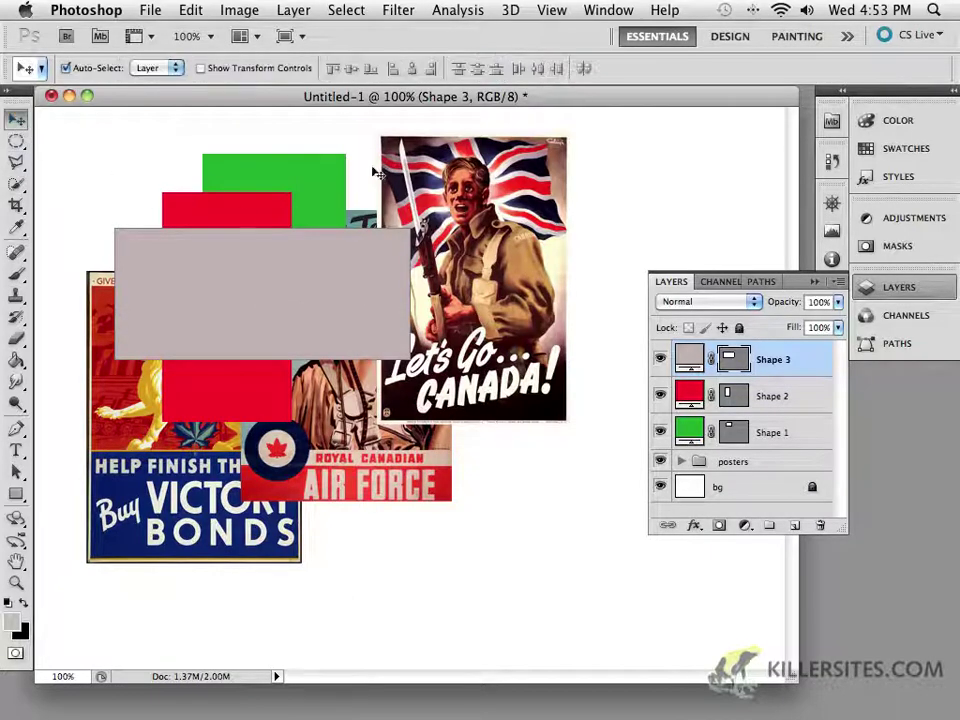
drag(227, 216, 151, 156)
drag(294, 193, 295, 180)
drag(265, 294, 277, 259)
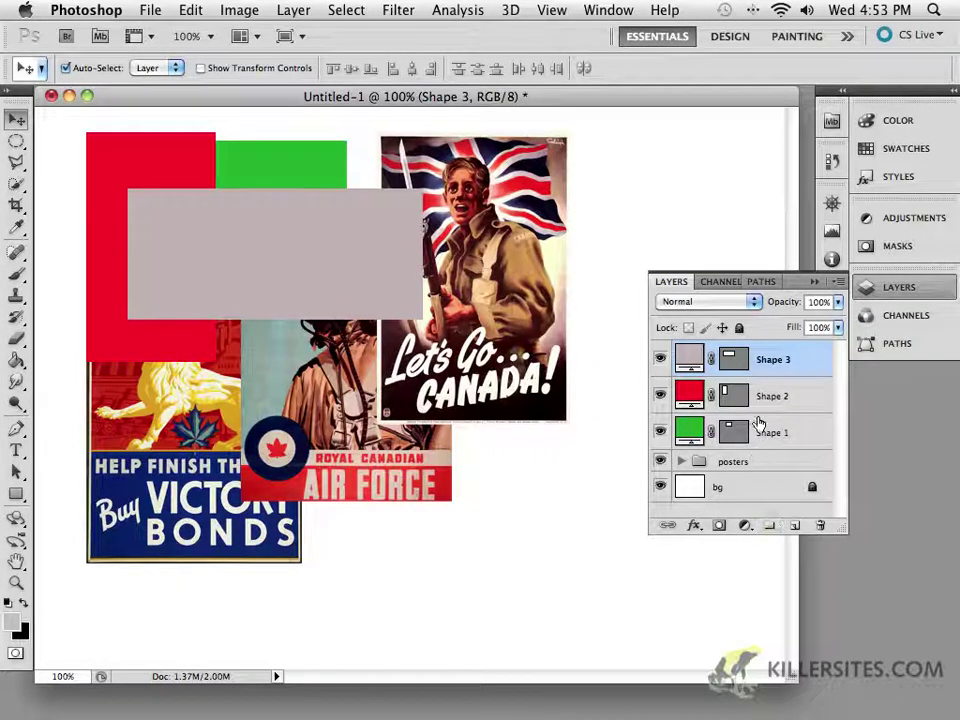
Group the three rectangle layers, name the group 'boxes' and put Shape 3 on top
click(767, 525)
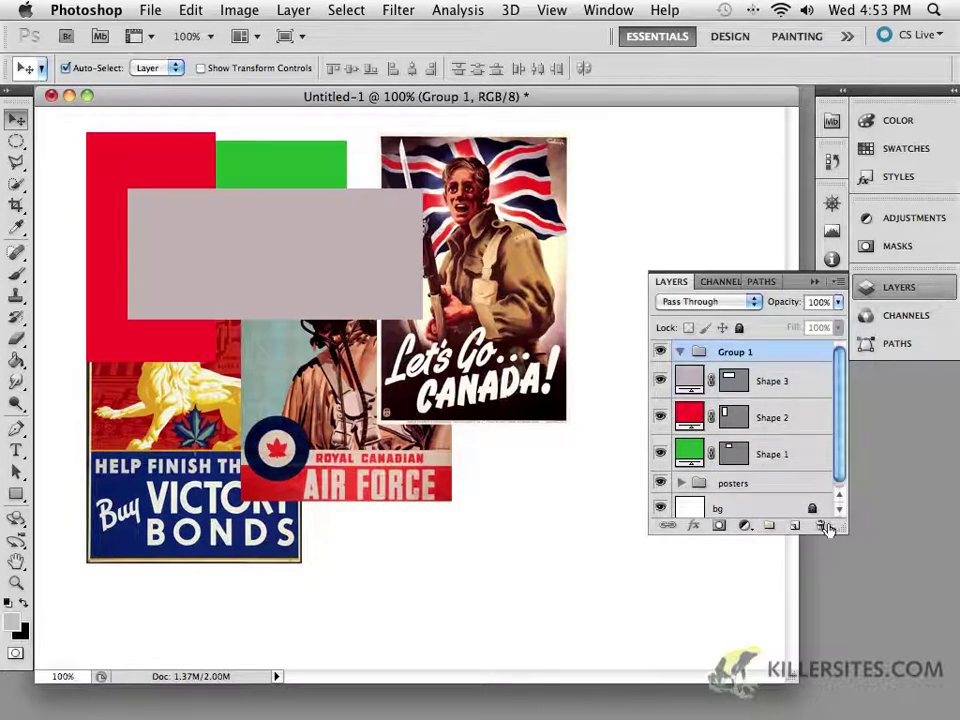
drag(853, 533, 841, 629)
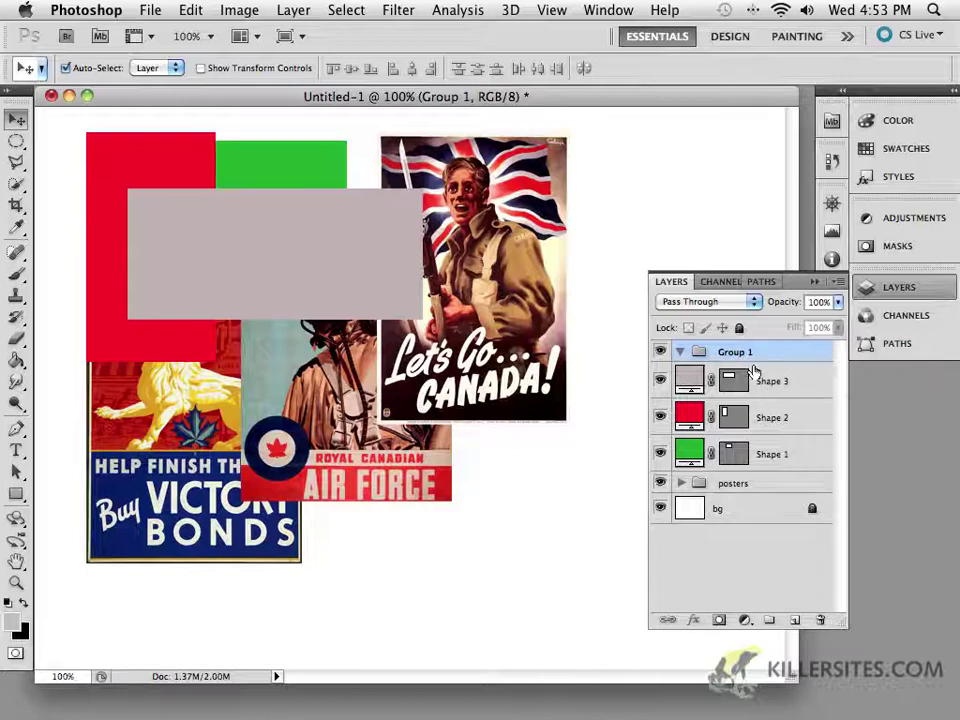
double_click(722, 355)
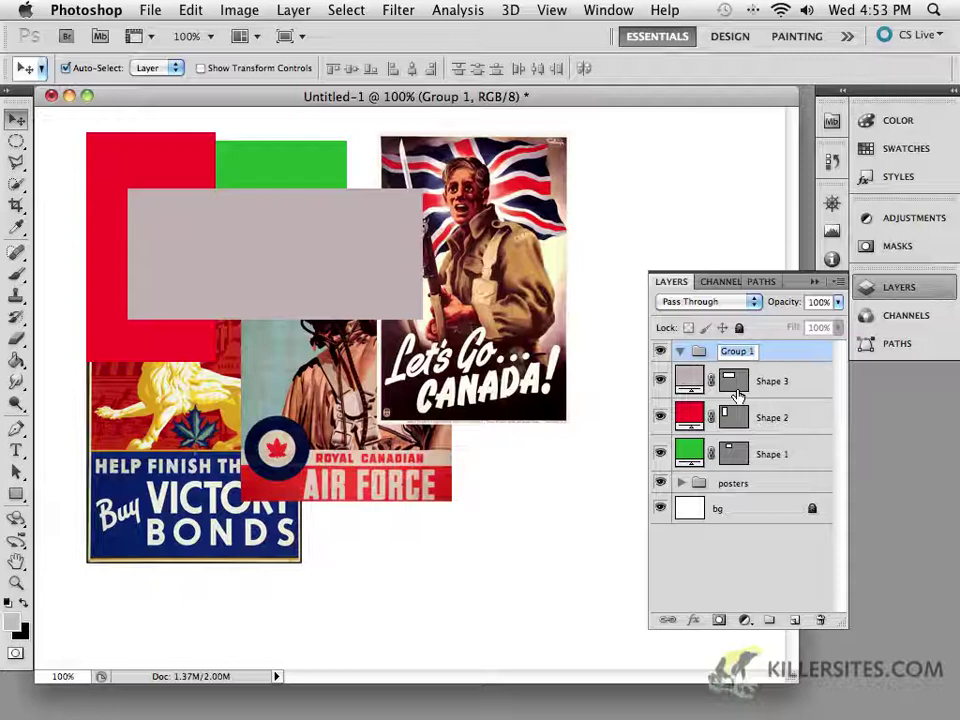
text(boxes)
key(Return)
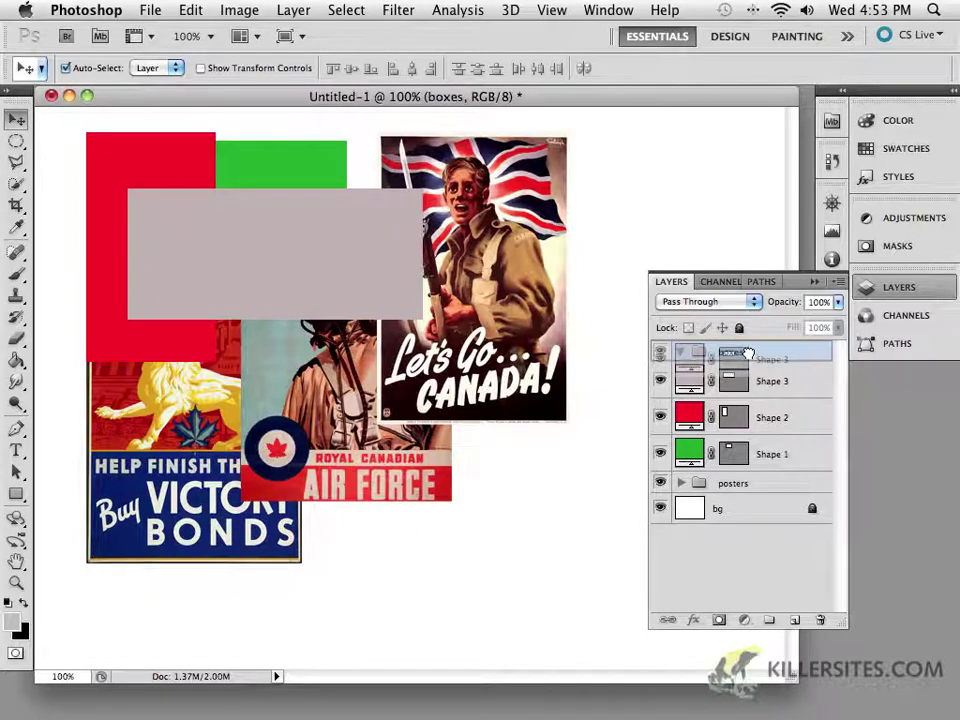
mouse_move(756, 392)
mouse_down()
mouse_move(756, 401)
mouse_move(760, 367)
mouse_up()
Rename Shape 1 to 'green', Shape 2 to 'red' and Shape 3 to 'grey'
click(756, 417)
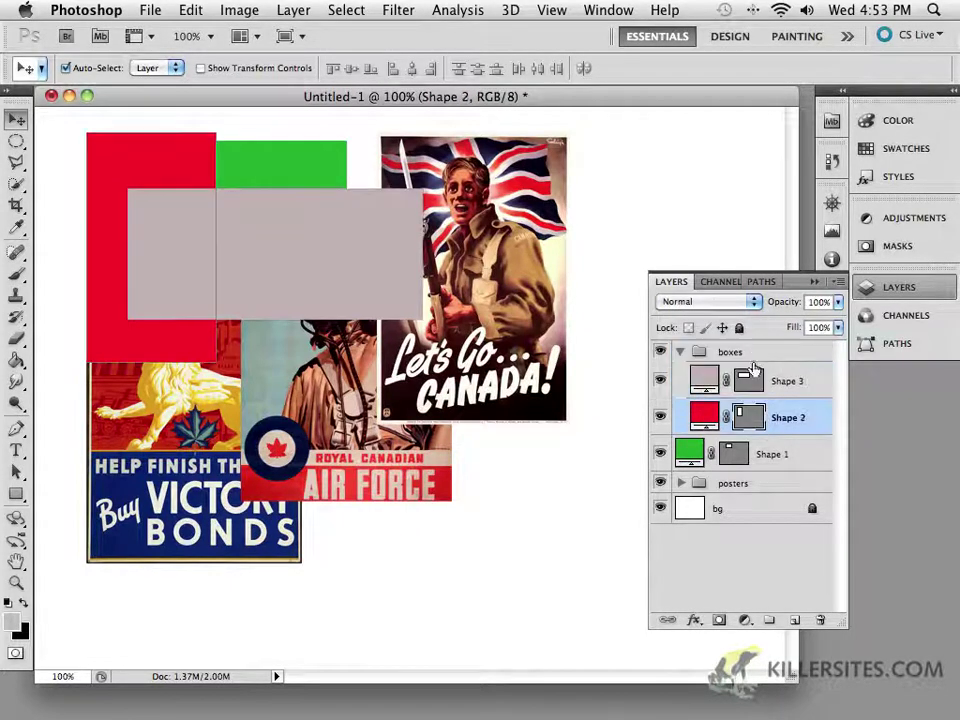
click(750, 454)
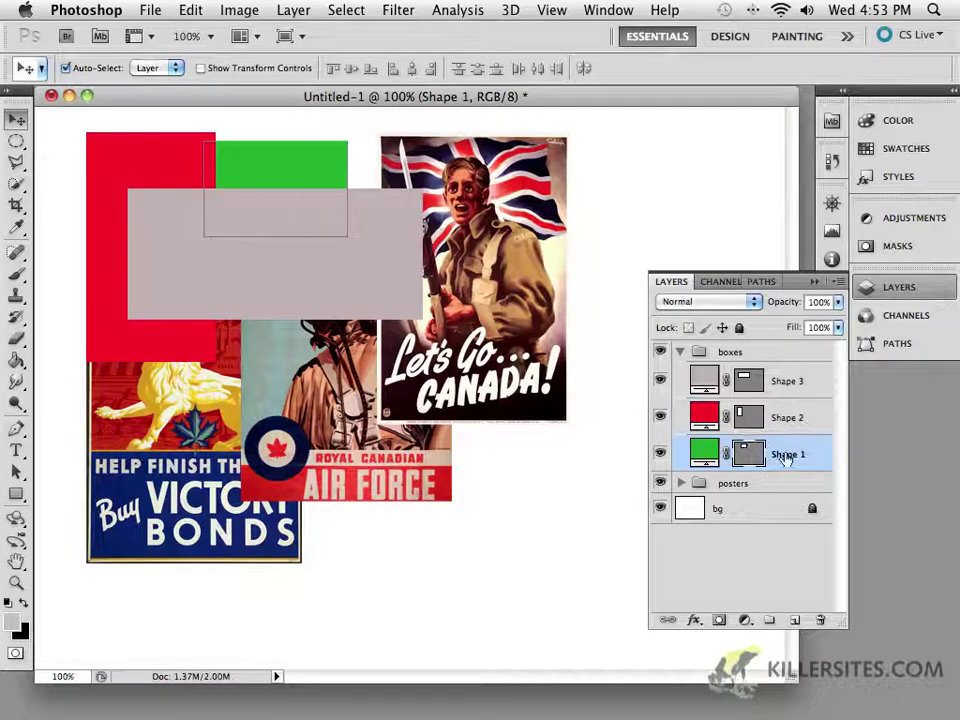
double_click(786, 455)
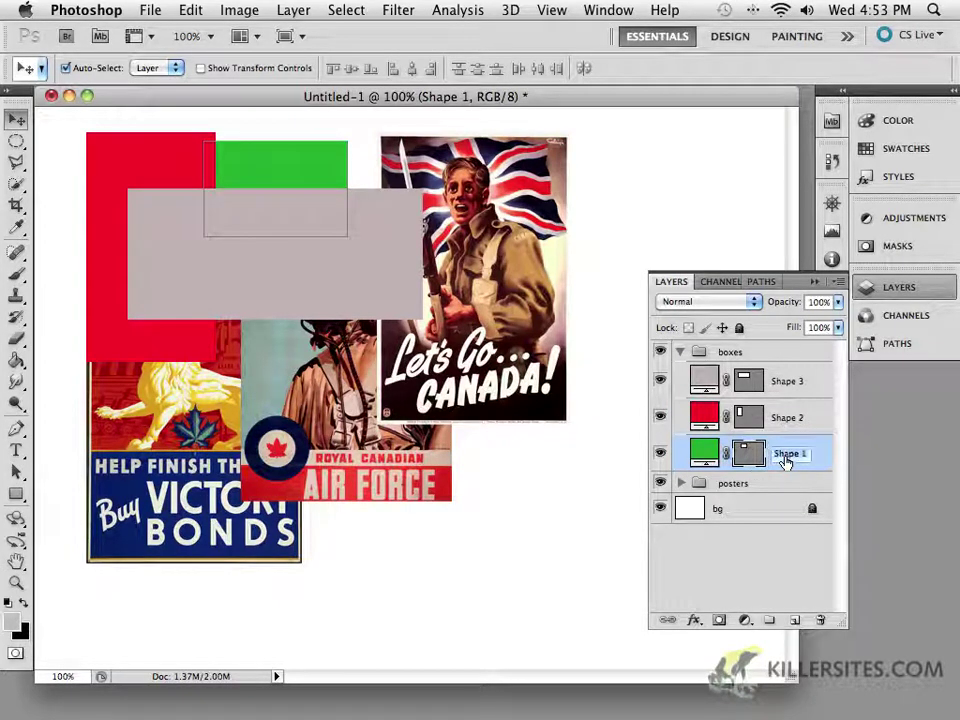
text(green)
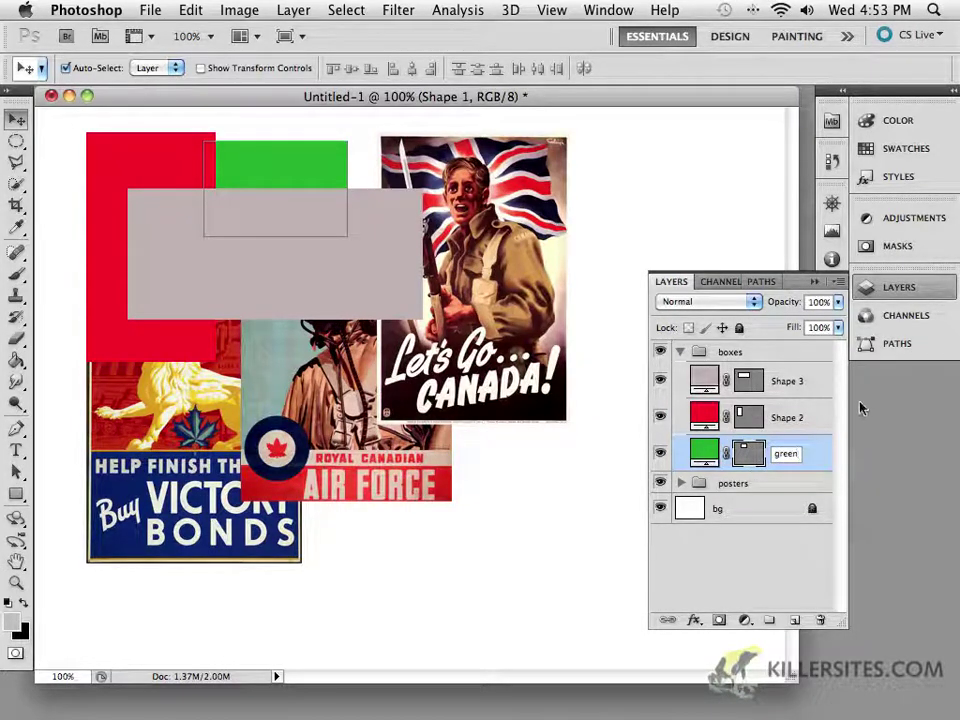
key(Return)
double_click(800, 427)
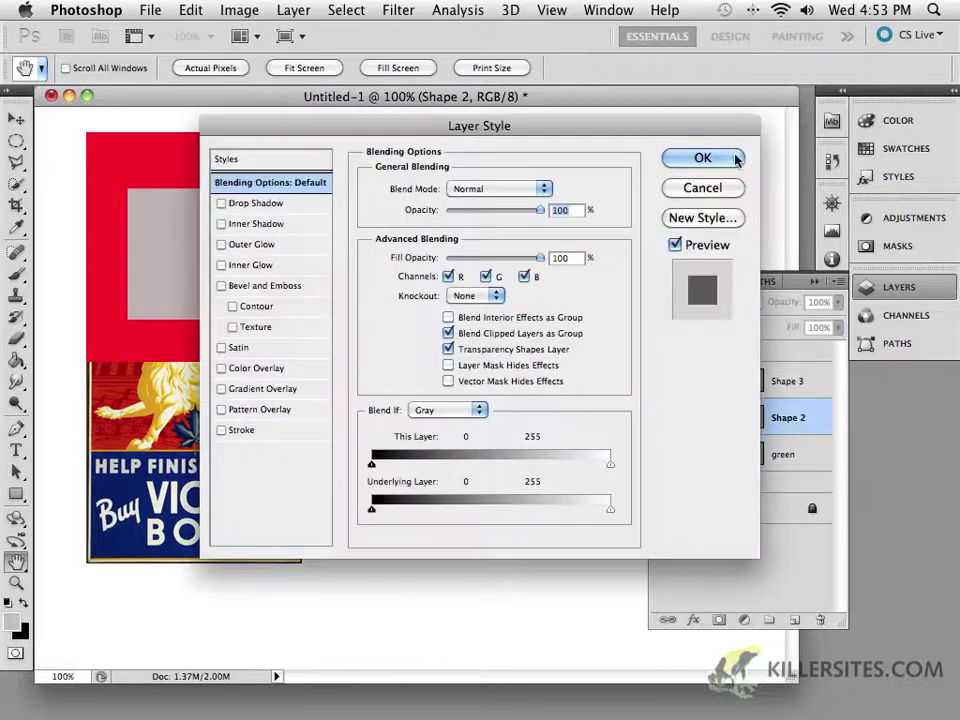
click(703, 158)
double_click(787, 418)
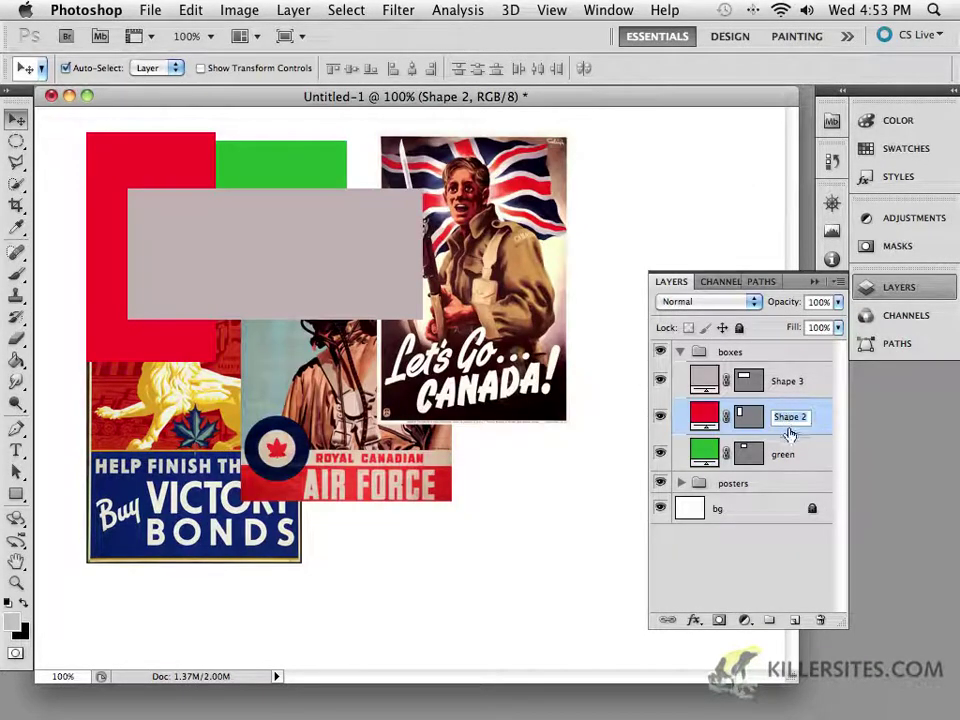
text(red)
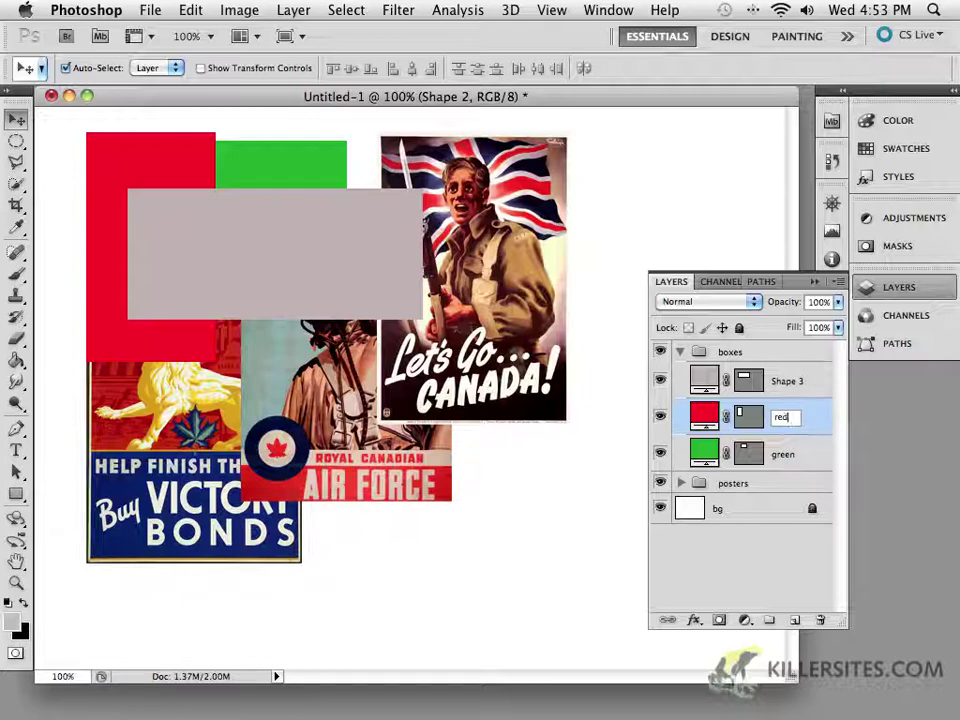
double_click(789, 381)
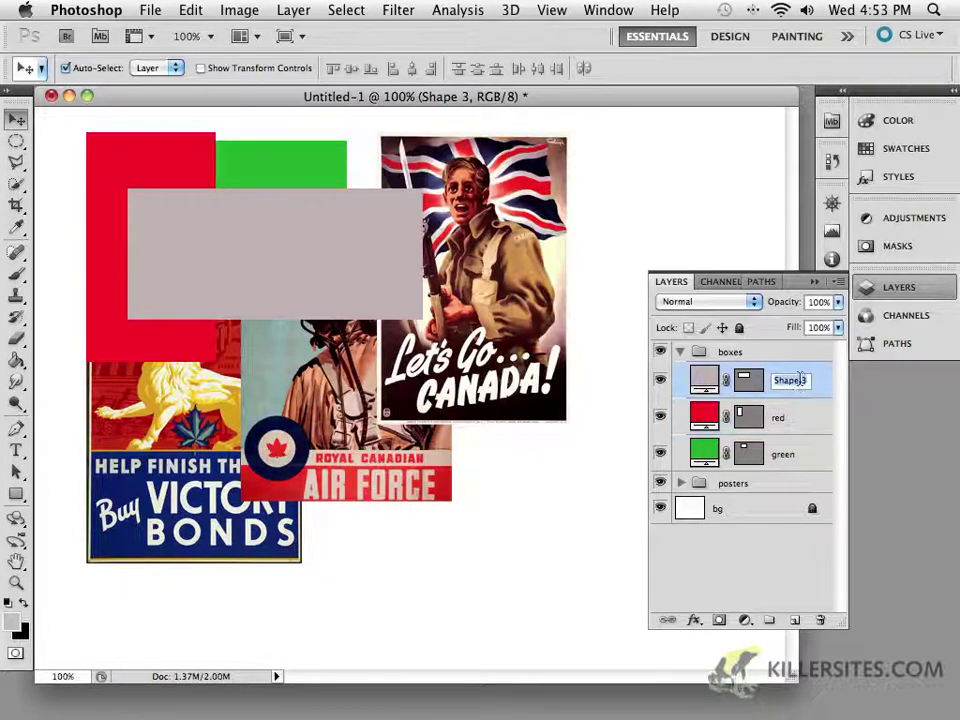
text(grey)
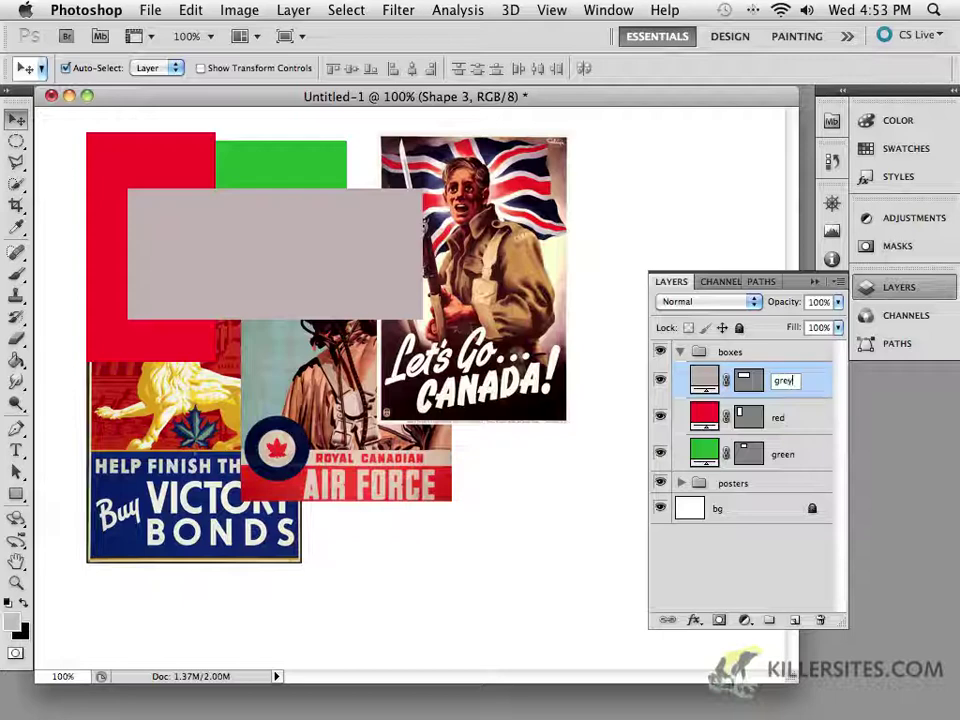
key(Return)
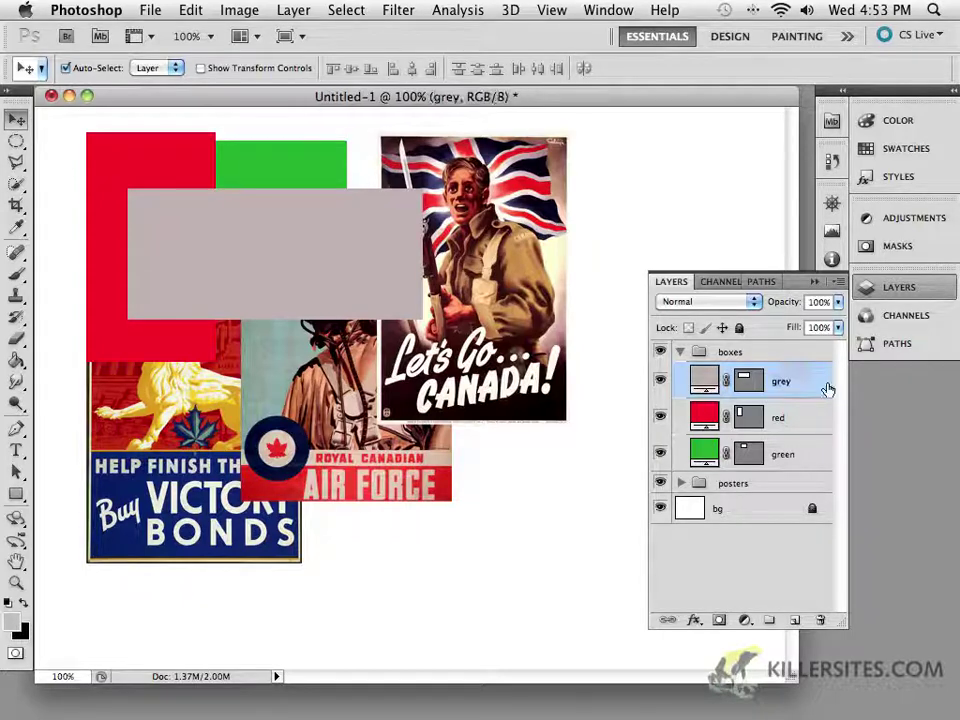
Collapse both groups and set the Move tool's Auto-Select to Group
click(680, 351)
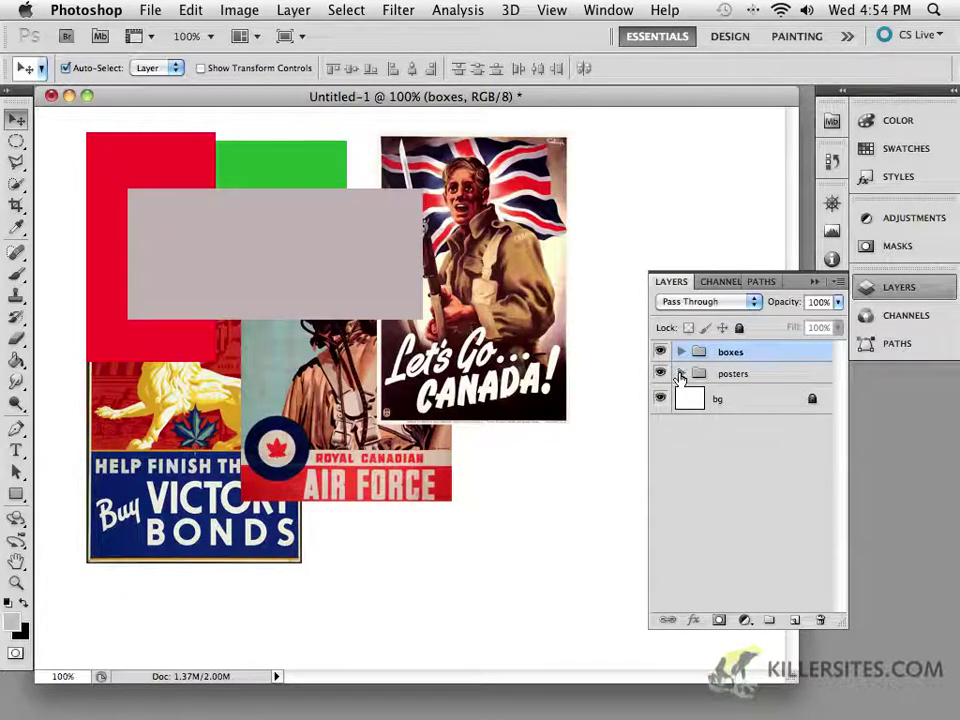
click(681, 374)
click(681, 374)
click(680, 352)
click(680, 352)
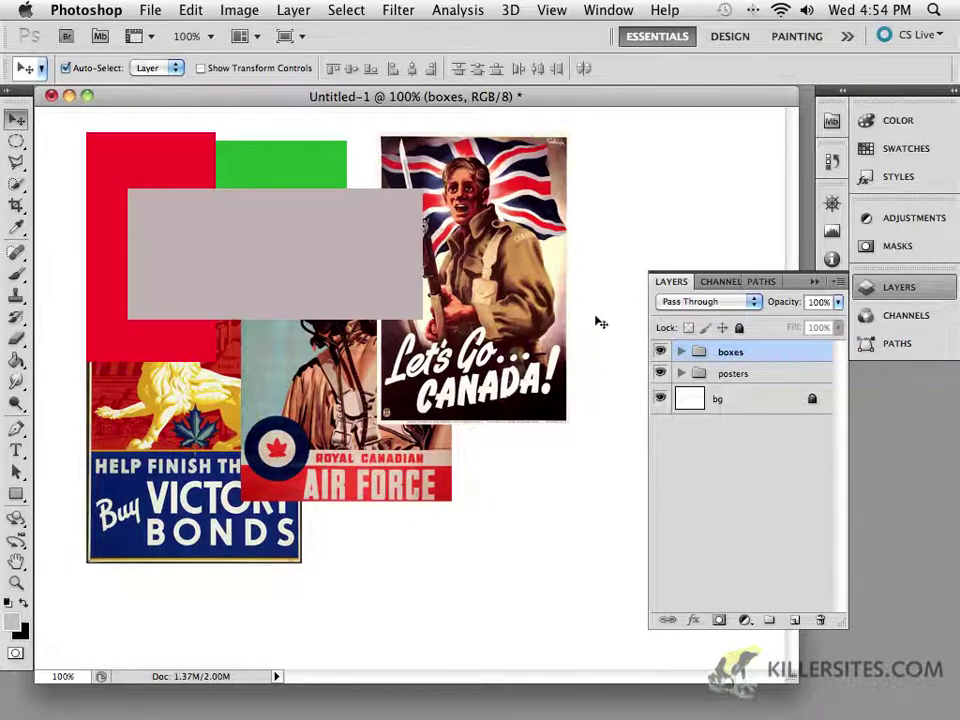
click(150, 68)
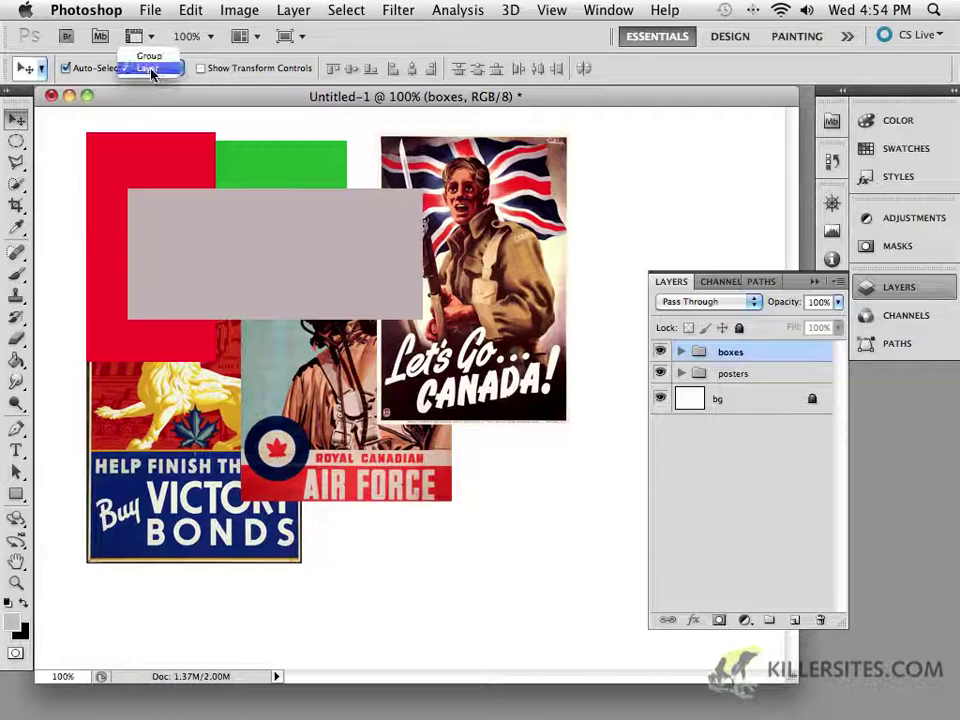
click(150, 58)
Drag boxes down-right and posters up-left, then set Auto-Select back to Layer
drag(158, 172, 401, 363)
drag(273, 299, 245, 296)
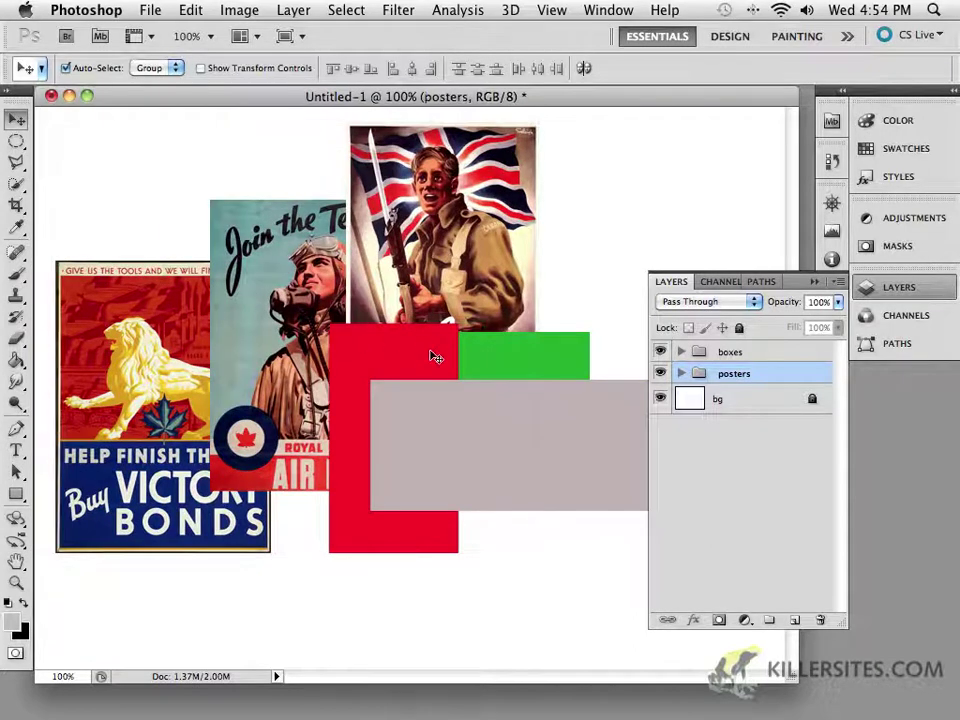
drag(435, 356, 440, 395)
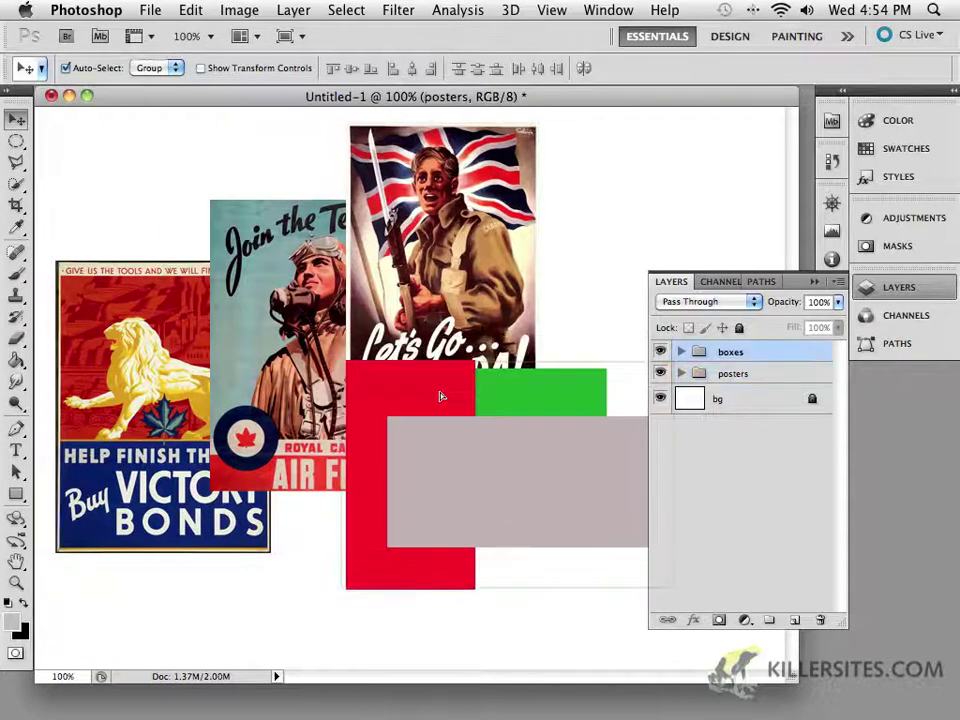
click(155, 68)
click(148, 80)
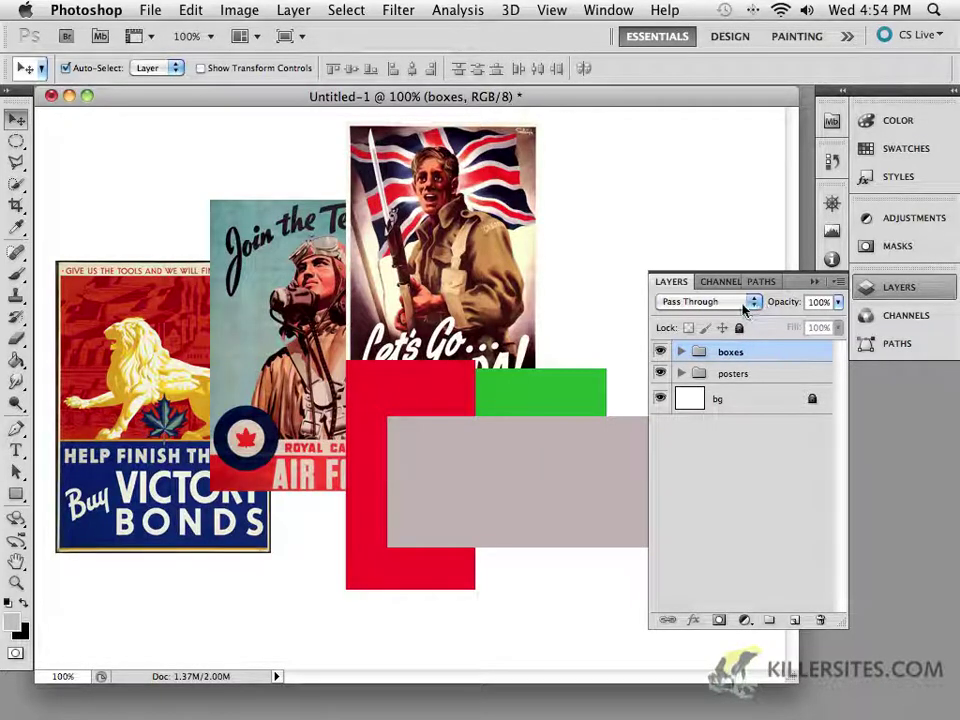
Expand the posters group to list its let's go, rcaf and lion layers
click(681, 373)
click(681, 373)
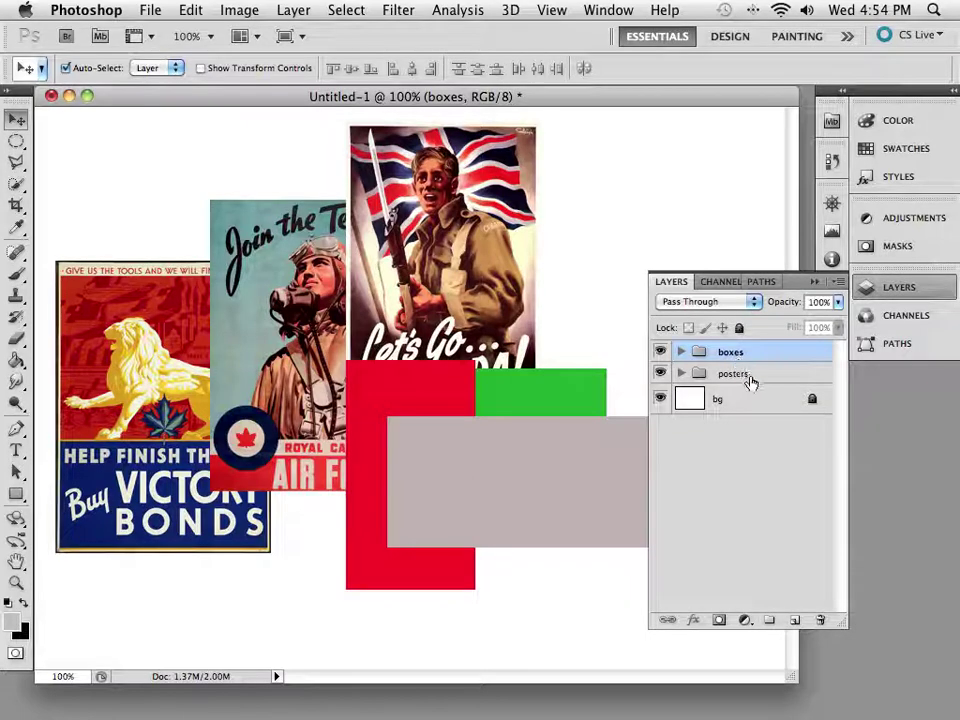
click(745, 378)
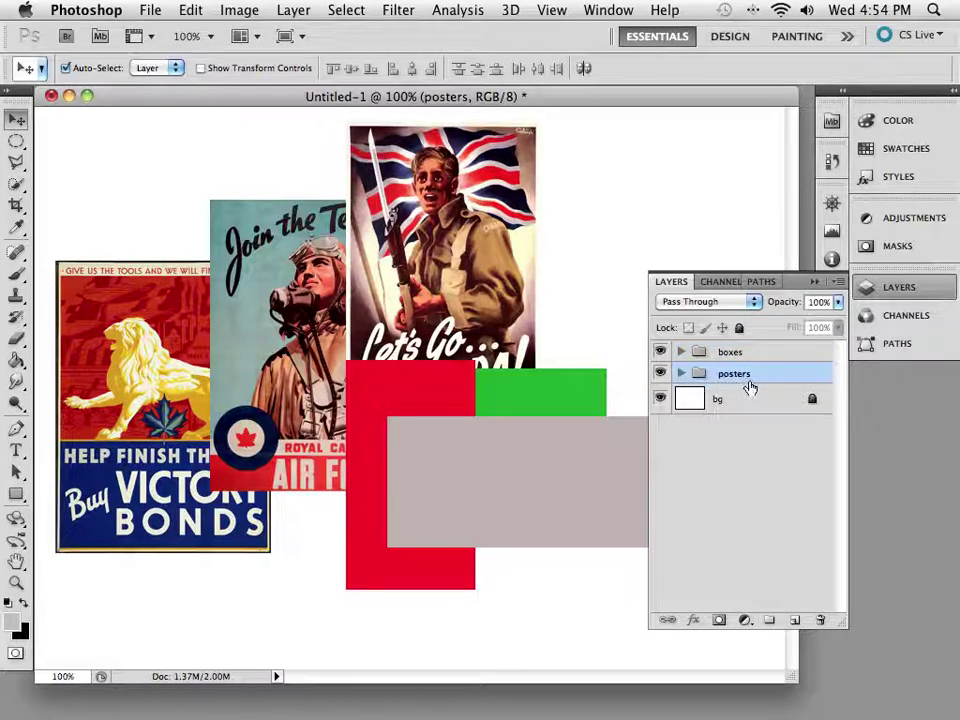
double_click(793, 378)
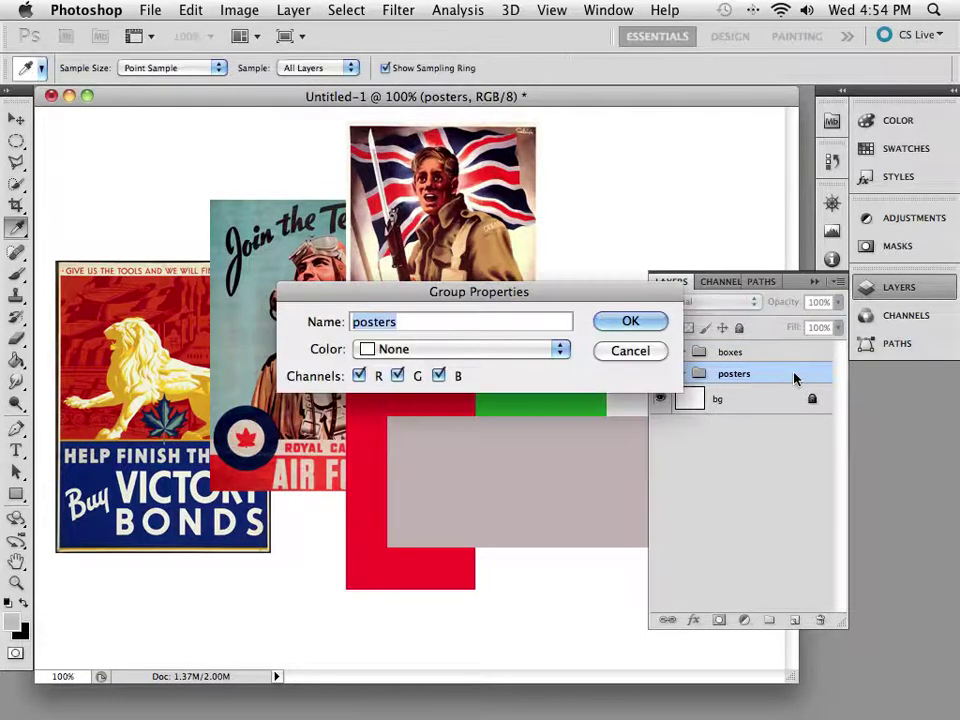
click(630, 321)
click(679, 374)
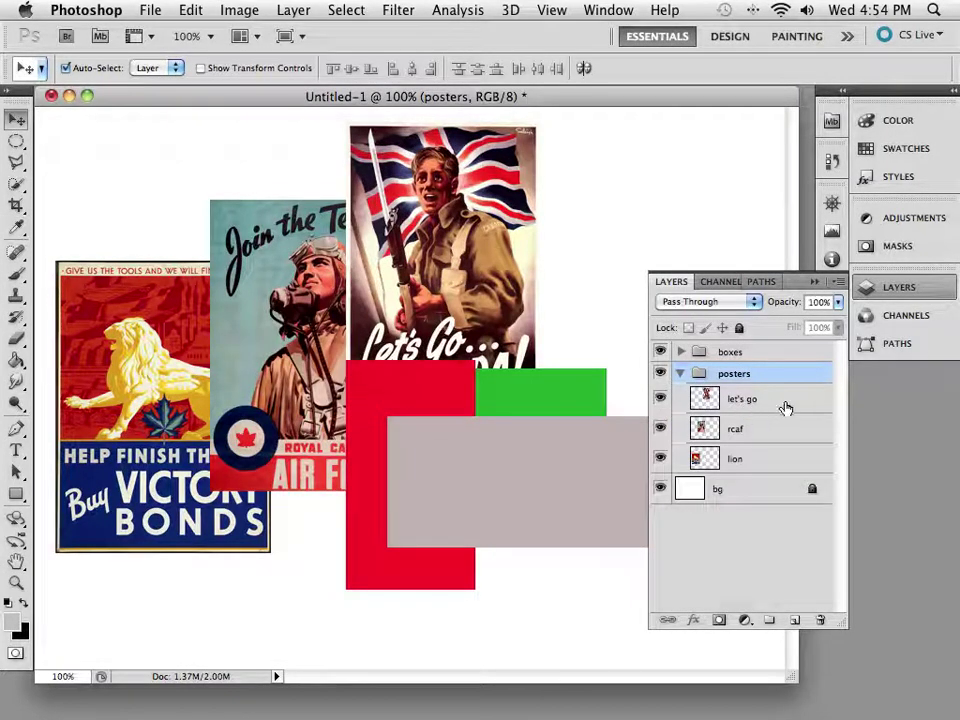
click(786, 405)
Inspect the let's go layer's blending options and properties, closing them unchanged
double_click(786, 405)
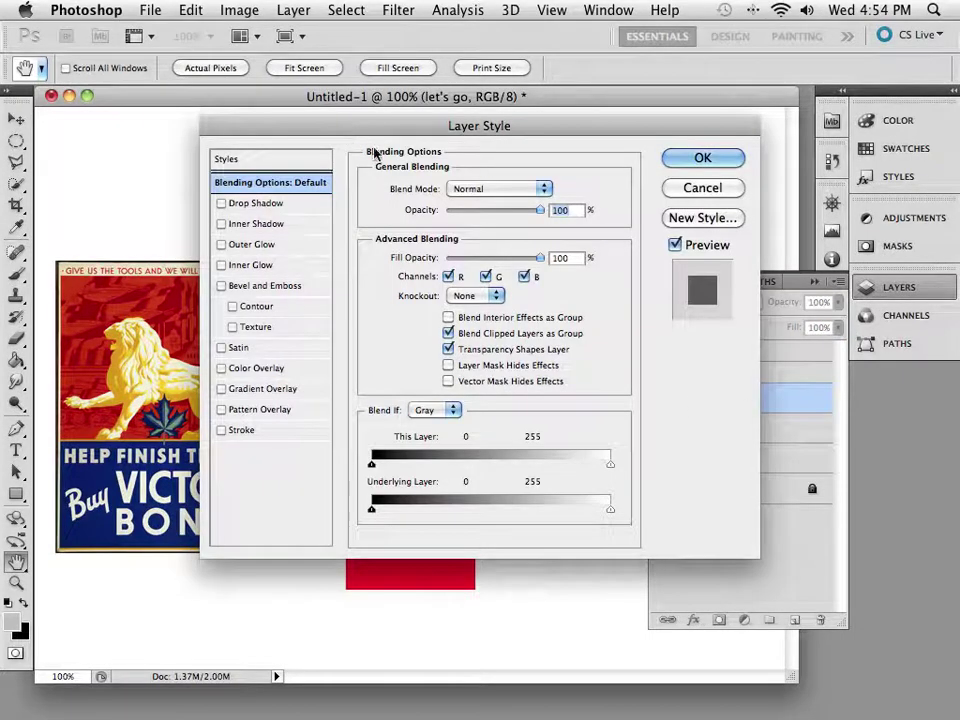
click(705, 157)
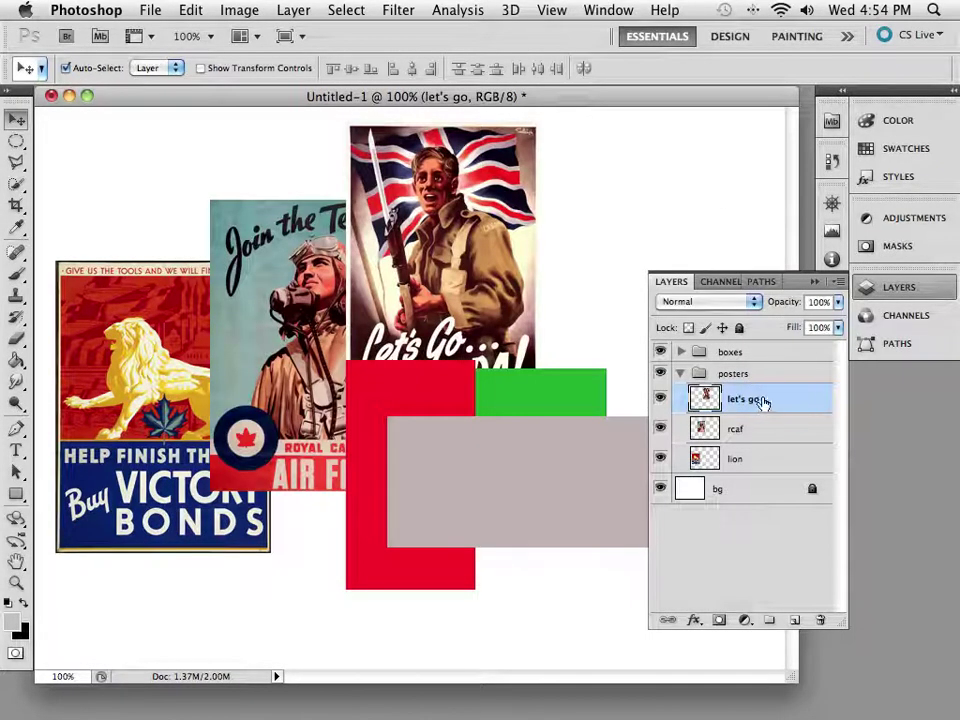
double_click(710, 398)
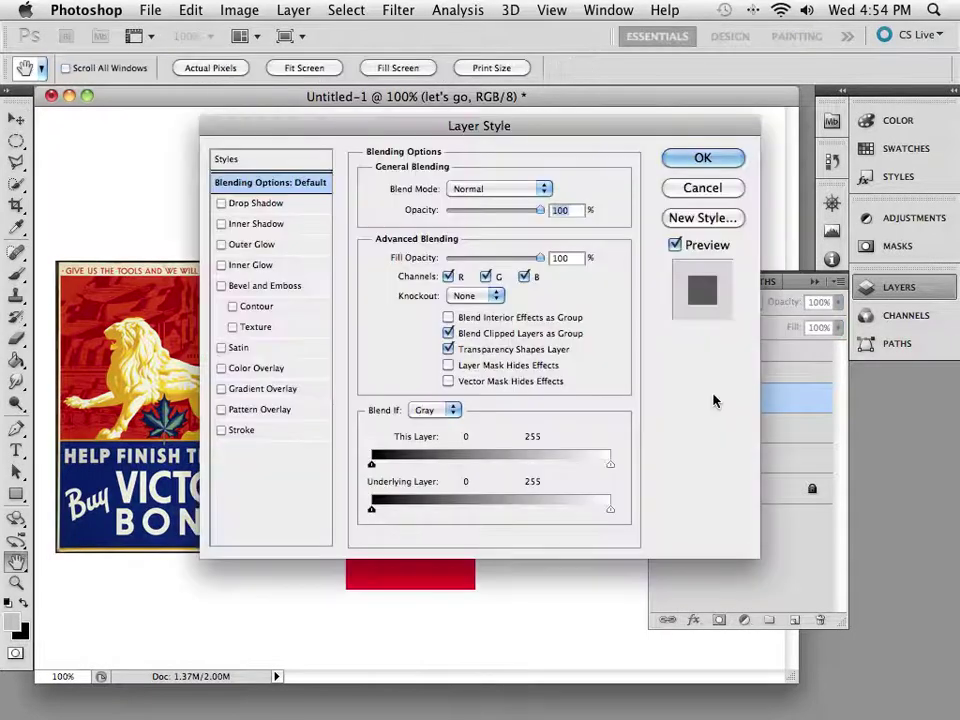
click(690, 157)
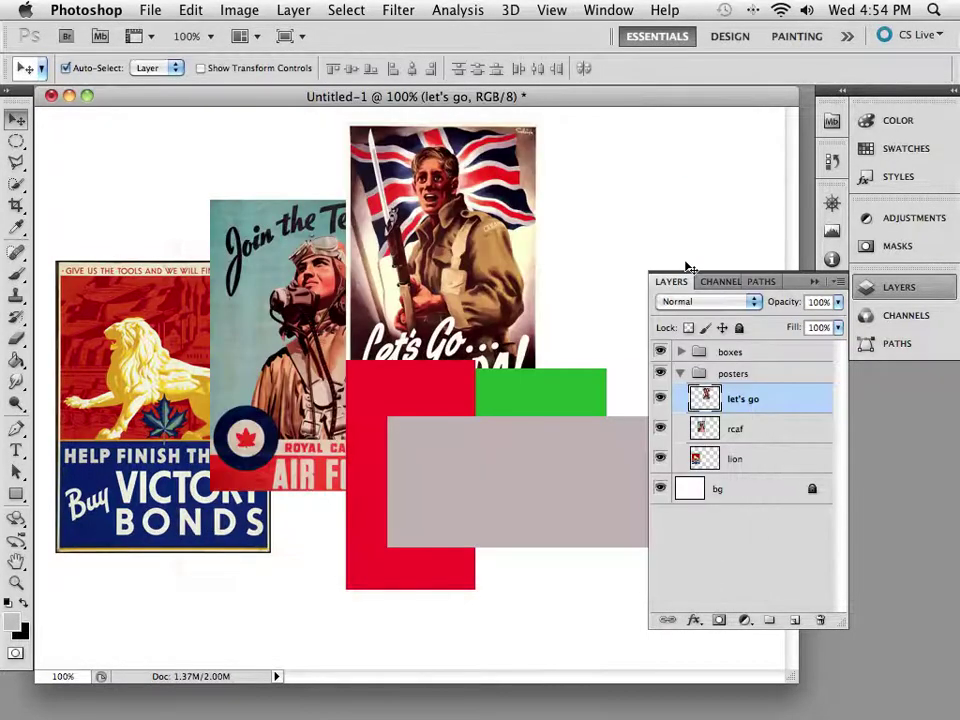
alt+double_click(776, 406)
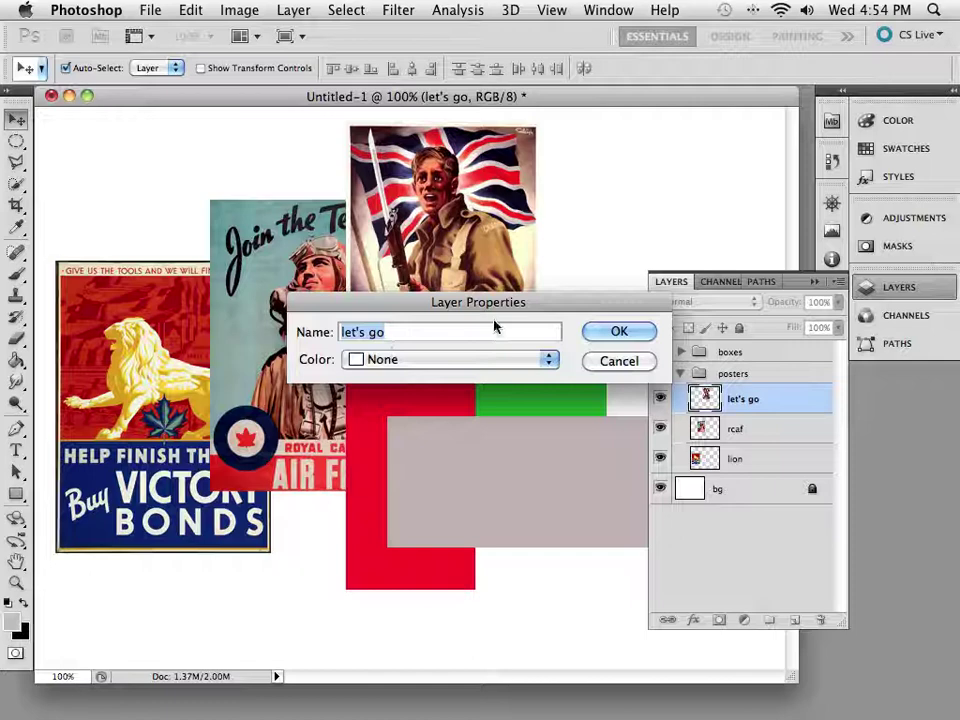
click(619, 332)
right_click(761, 399)
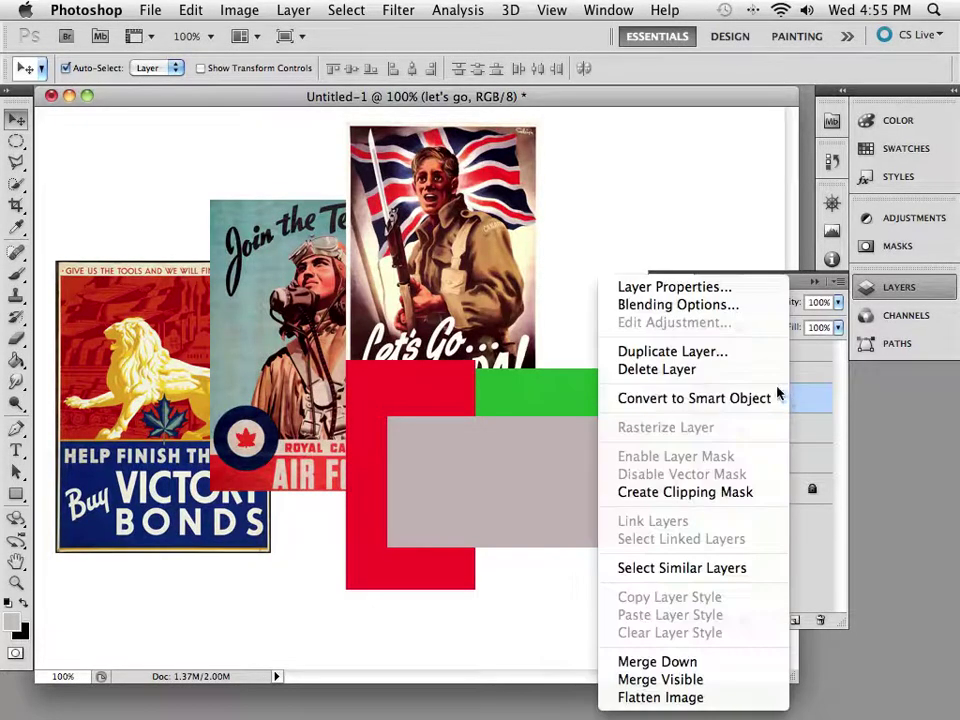
click(703, 288)
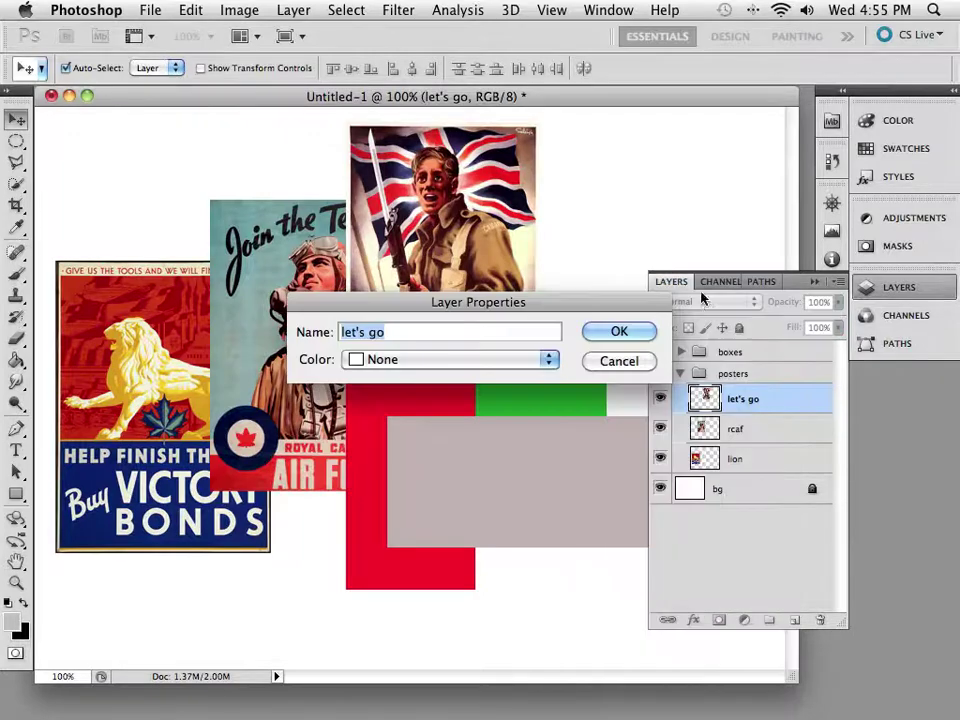
click(615, 331)
Bring up the Group Properties dialog for the posters group
right_click(776, 374)
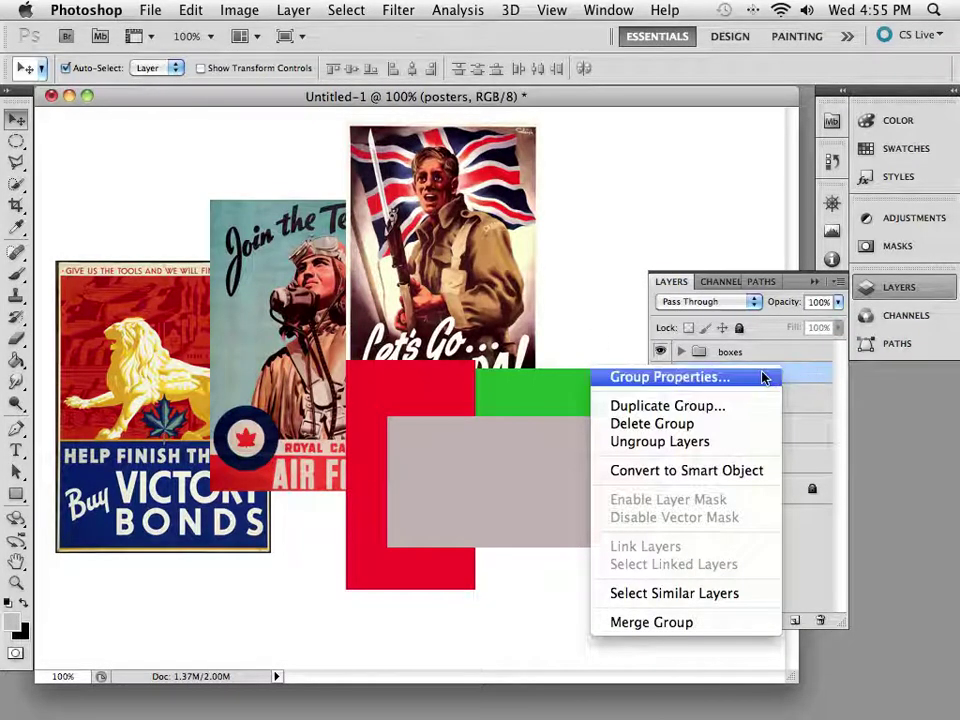
click(748, 380)
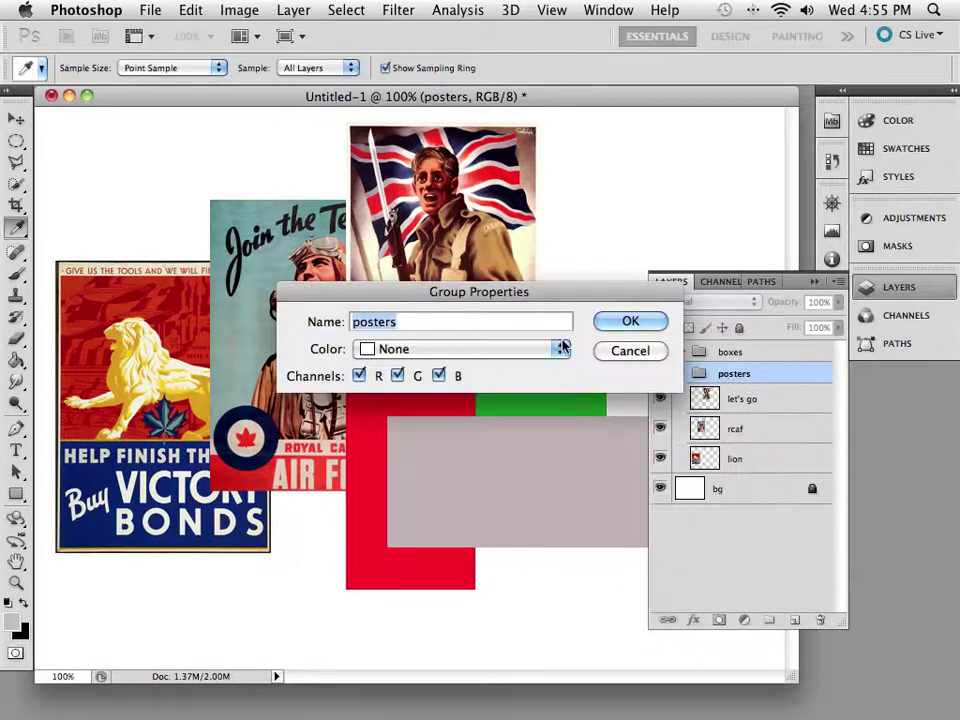
click(623, 323)
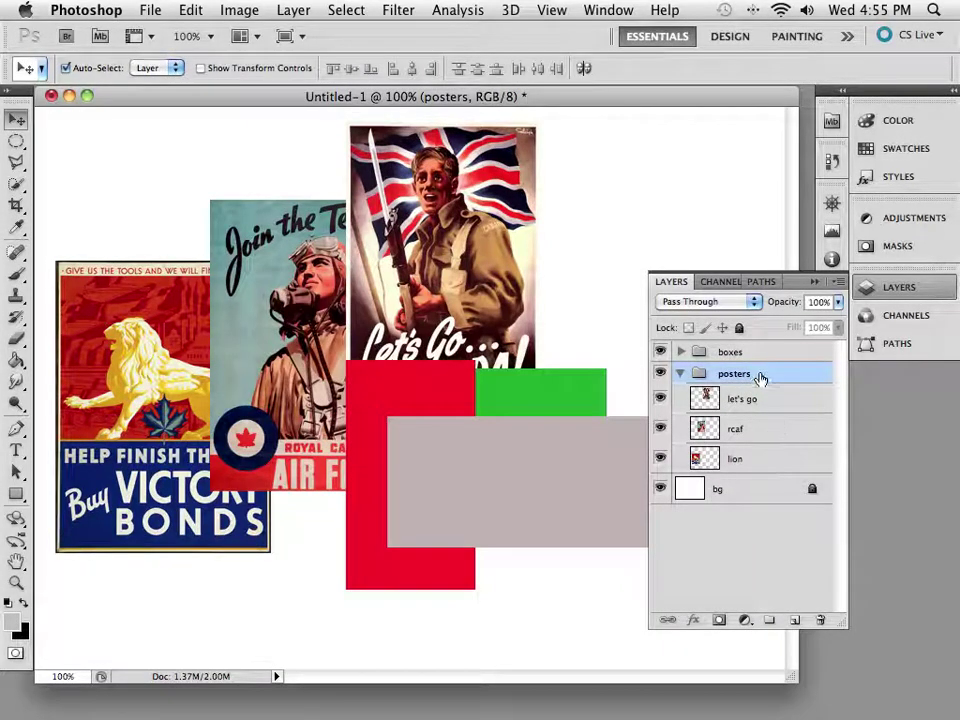
double_click(760, 378)
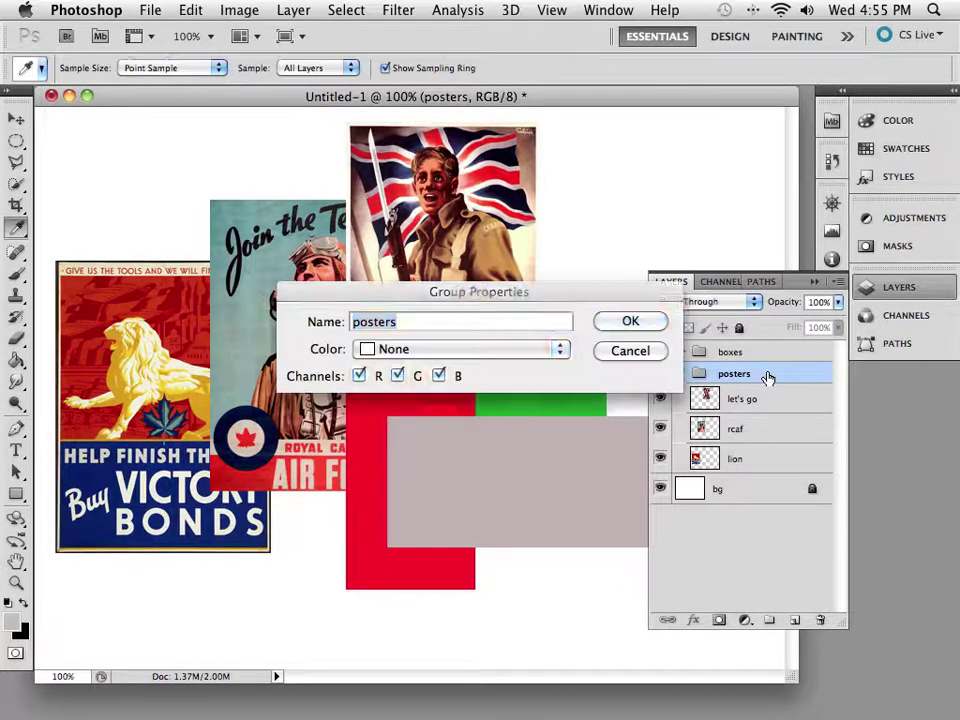
click(643, 321)
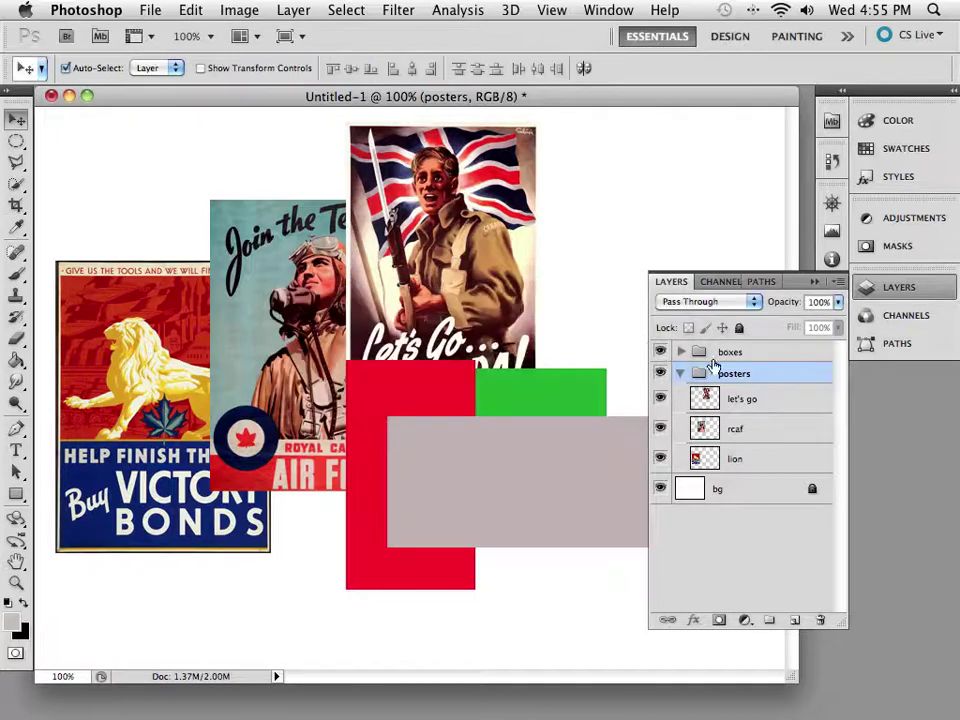
double_click(780, 402)
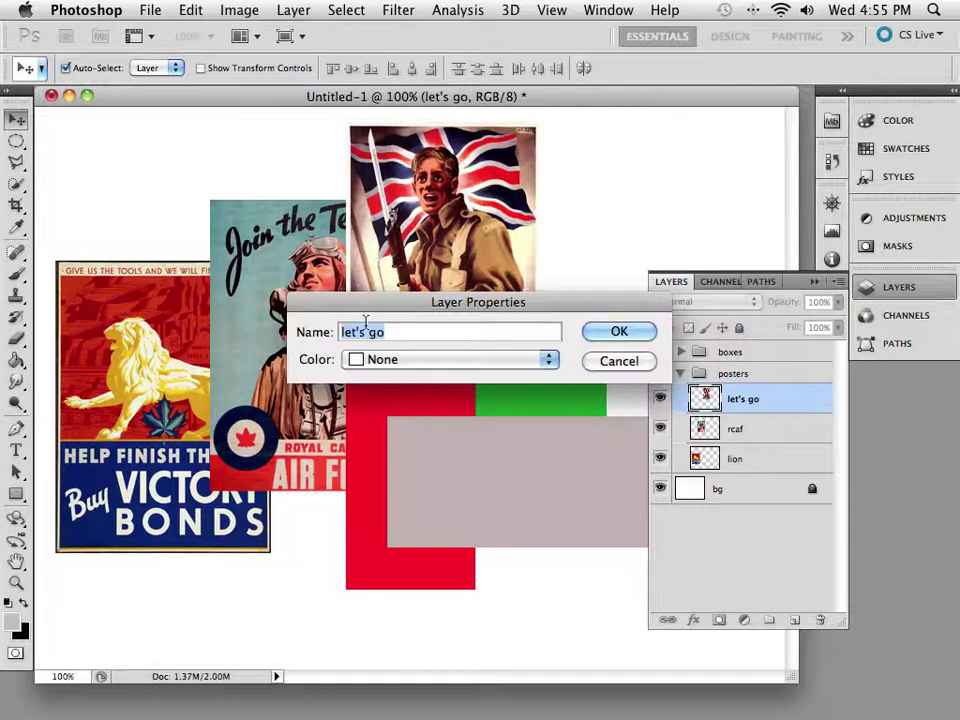
click(606, 368)
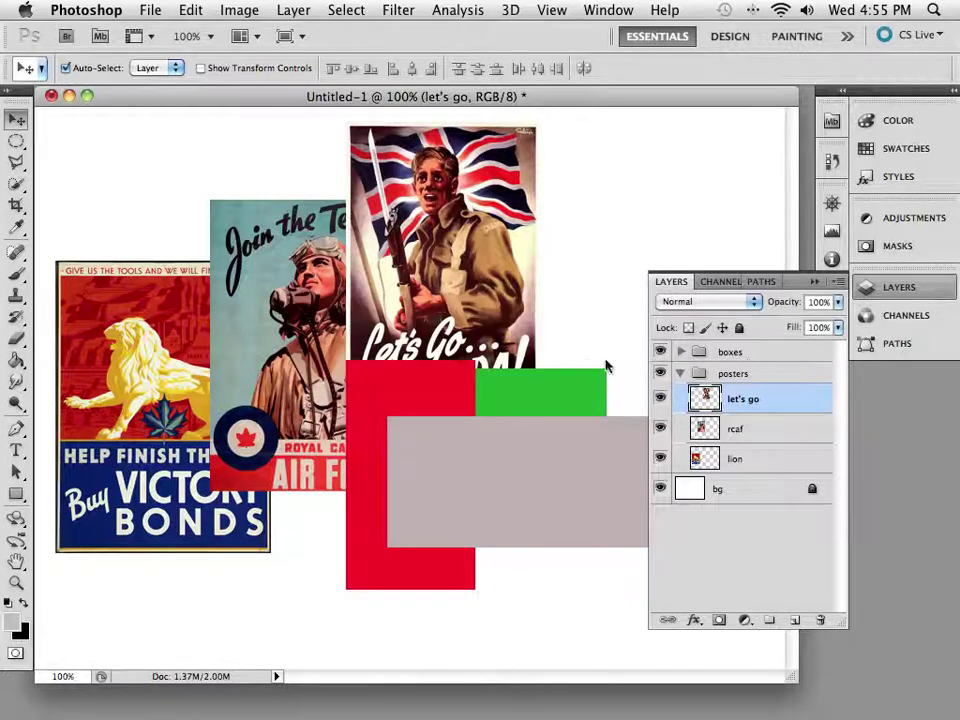
click(790, 376)
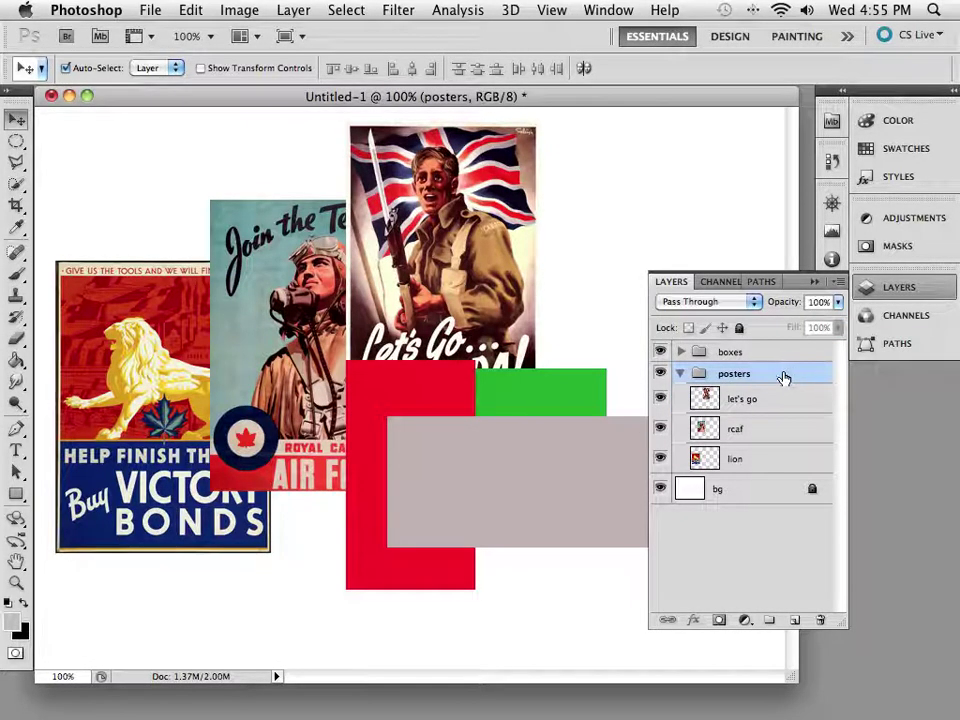
double_click(784, 376)
Set the posters group's colour label to Blue and check it on the expanded group
drag(589, 290, 474, 262)
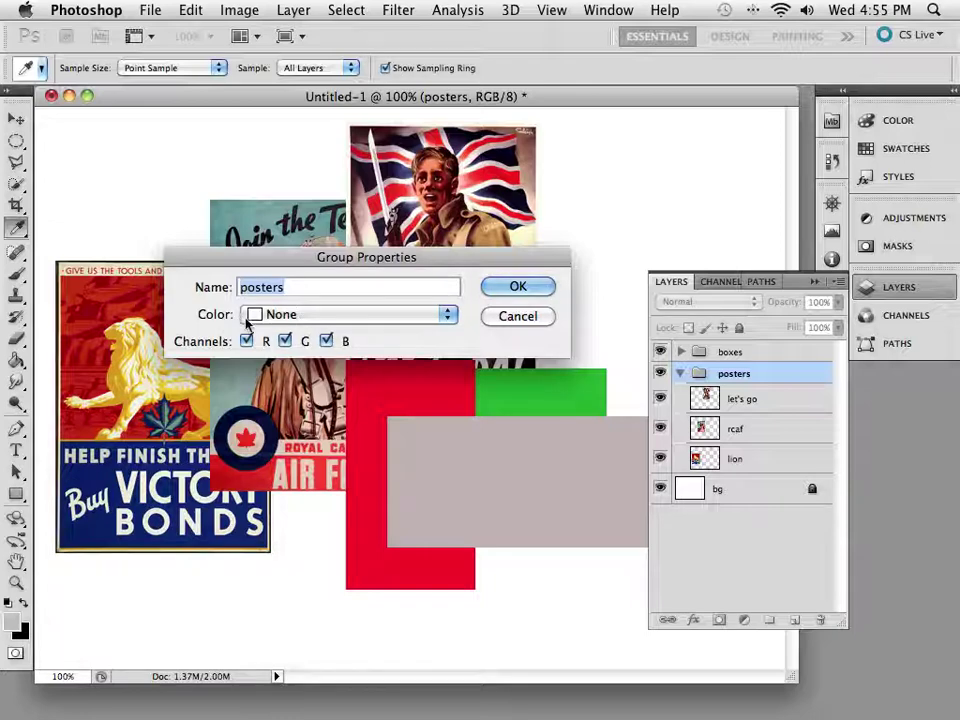
click(320, 316)
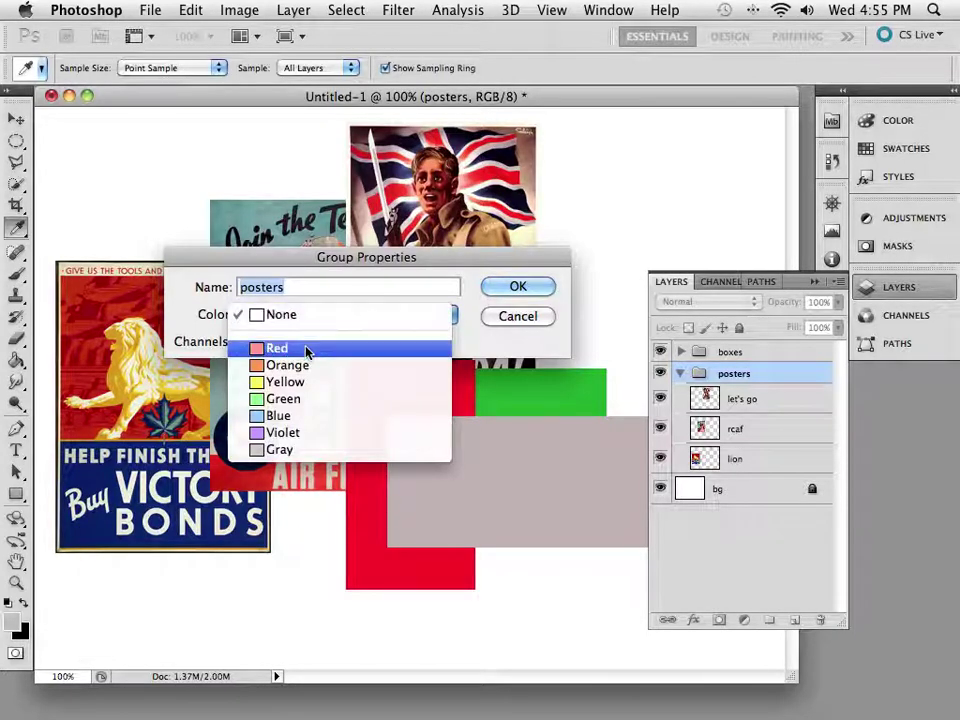
click(280, 420)
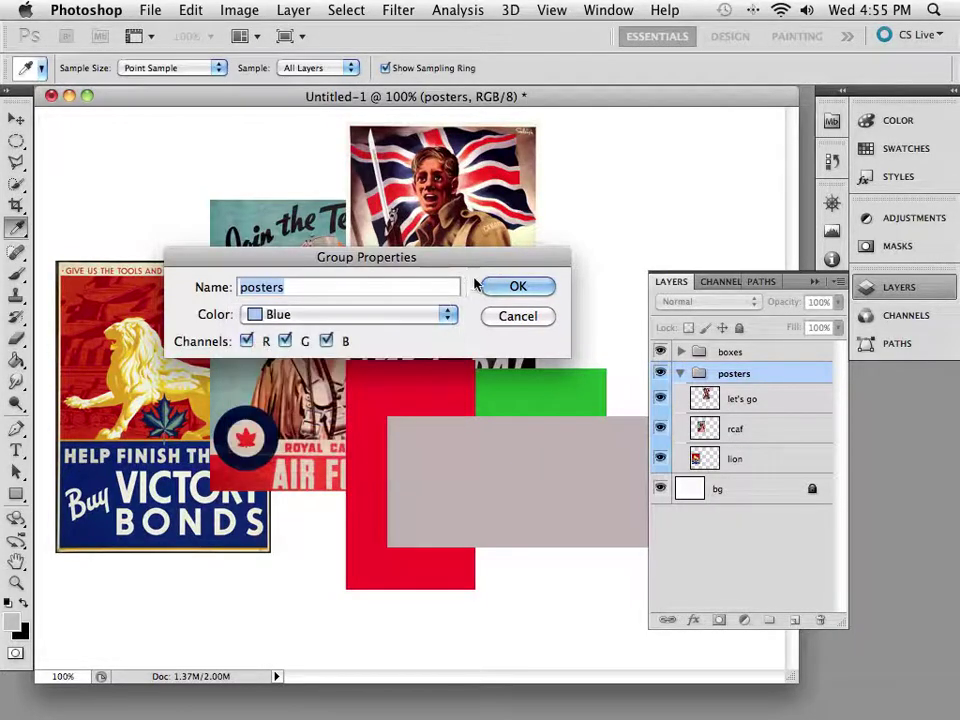
click(505, 287)
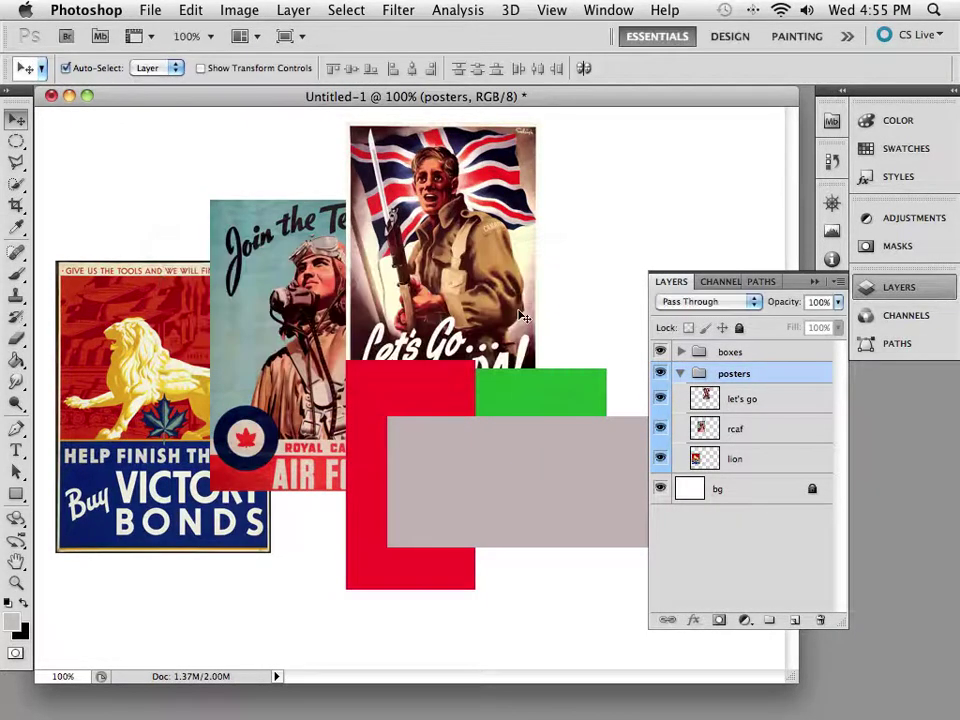
click(680, 373)
click(748, 450)
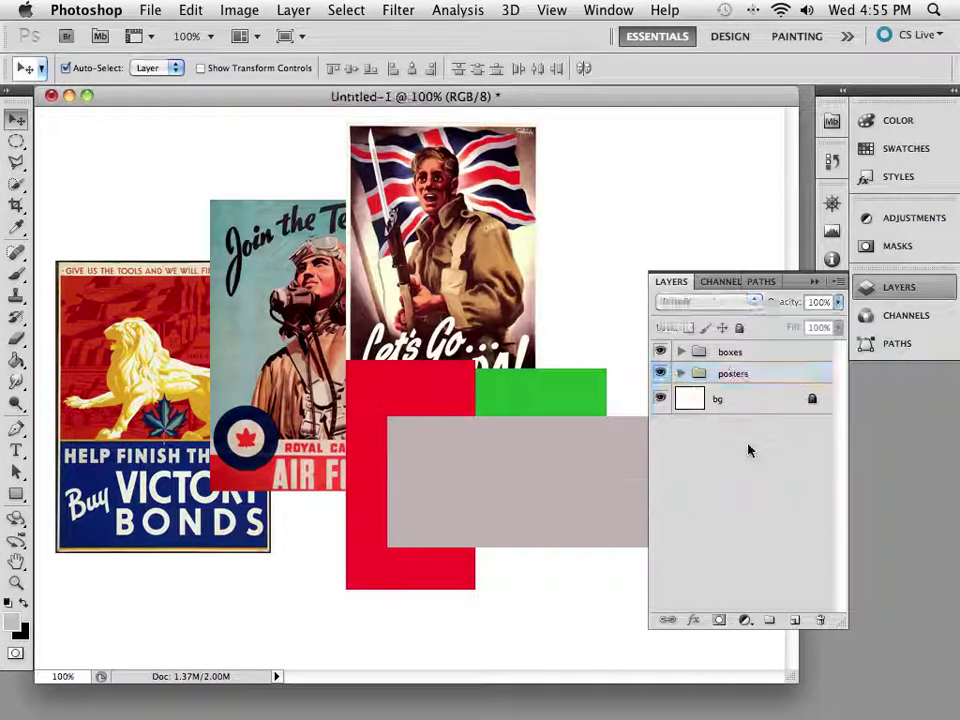
click(660, 374)
click(660, 374)
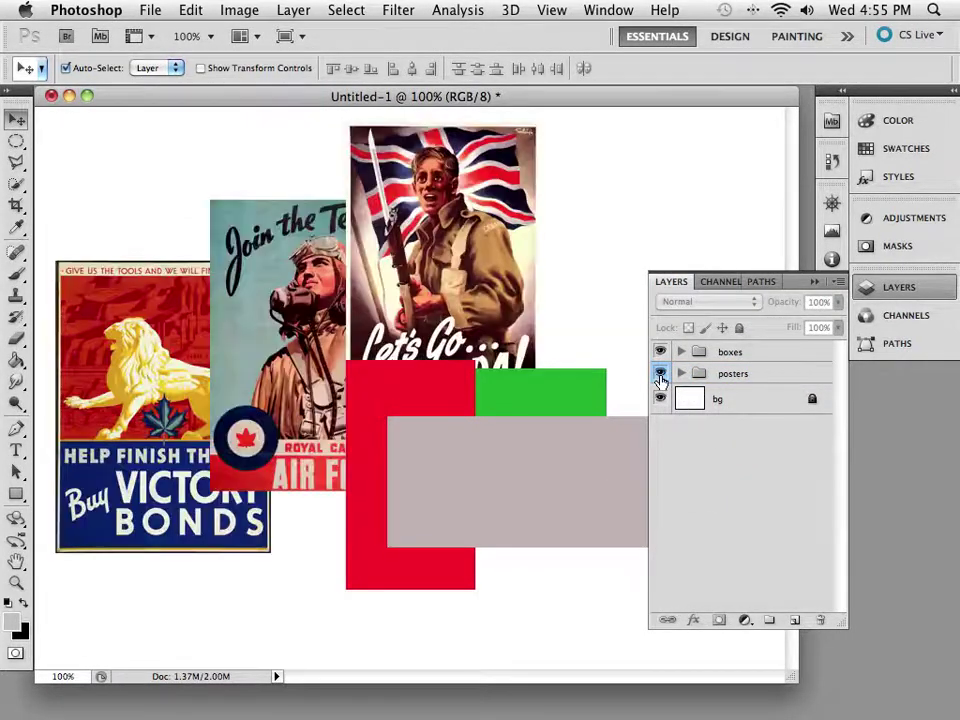
click(679, 374)
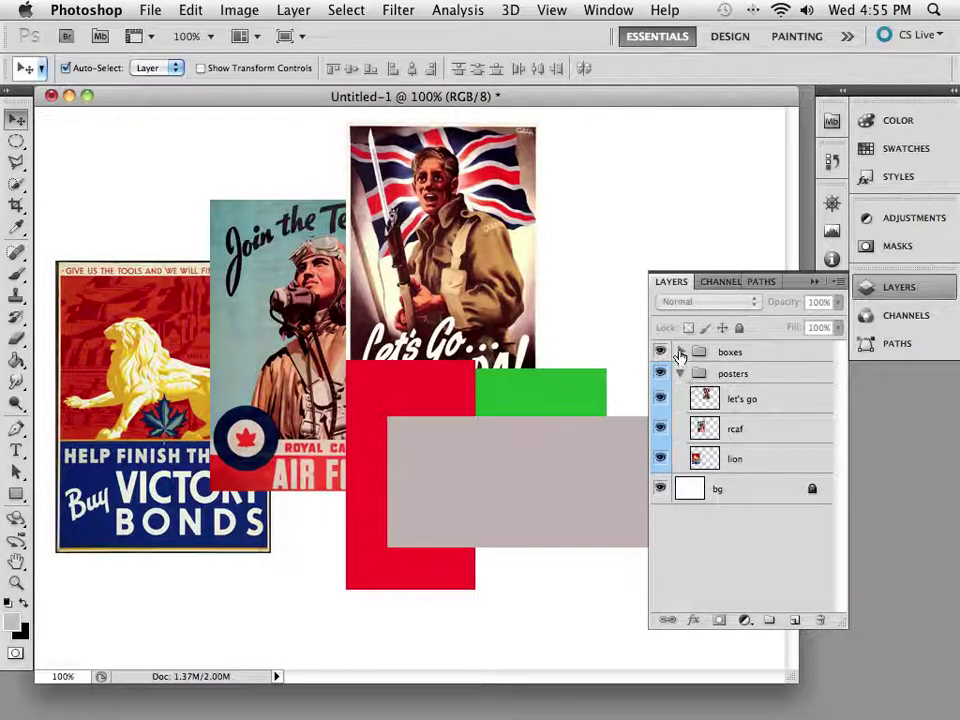
Label the boxes group Red, enlarge the Layers panel, and collapse both groups
double_click(792, 357)
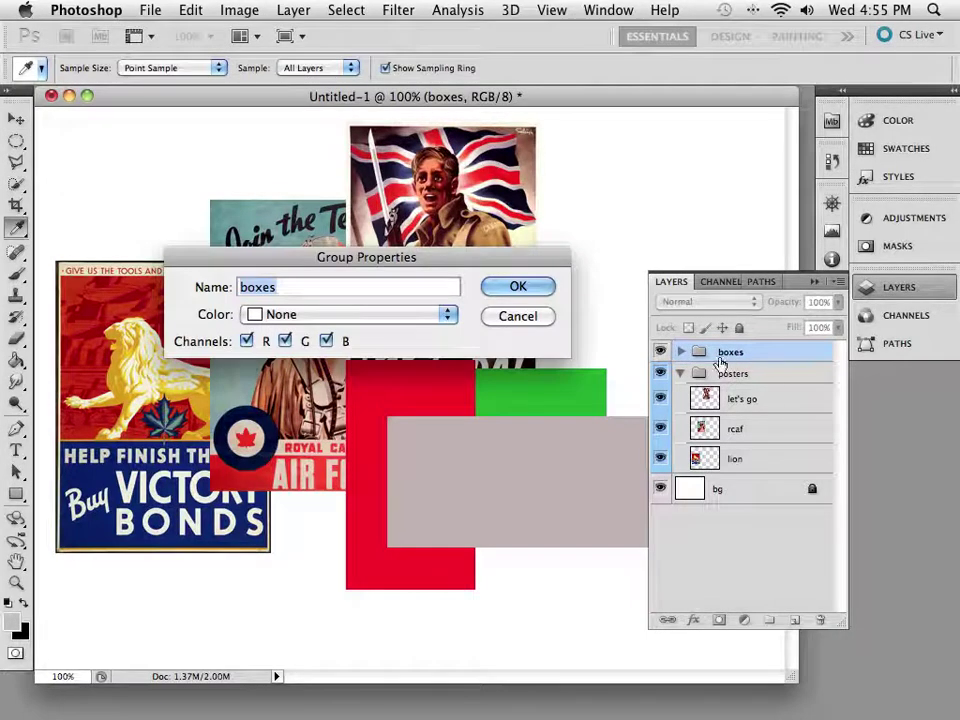
click(414, 321)
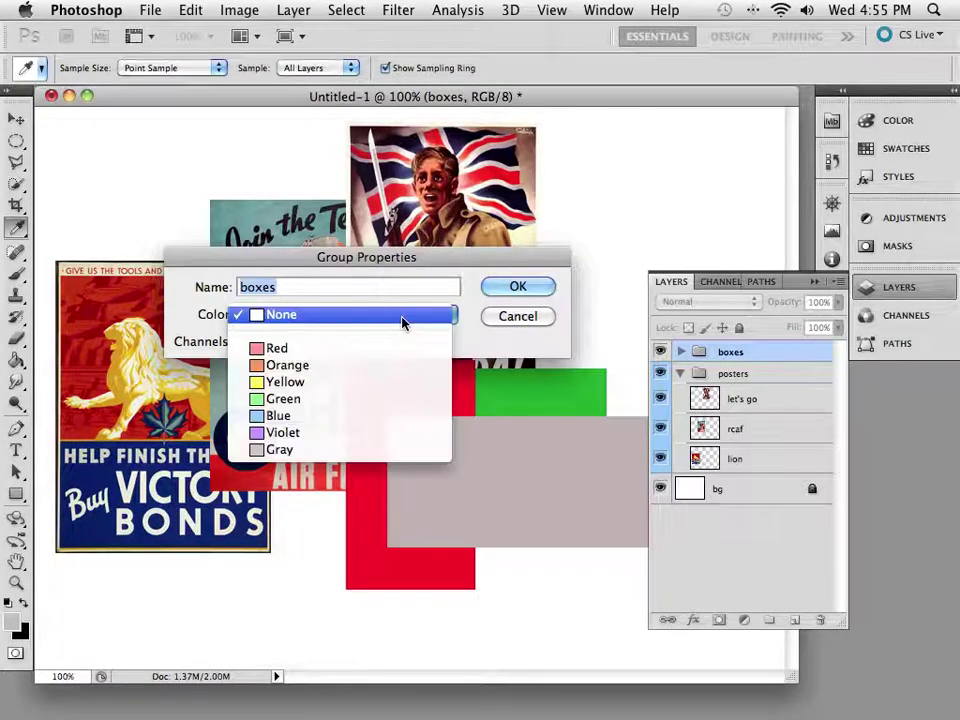
click(317, 352)
click(533, 290)
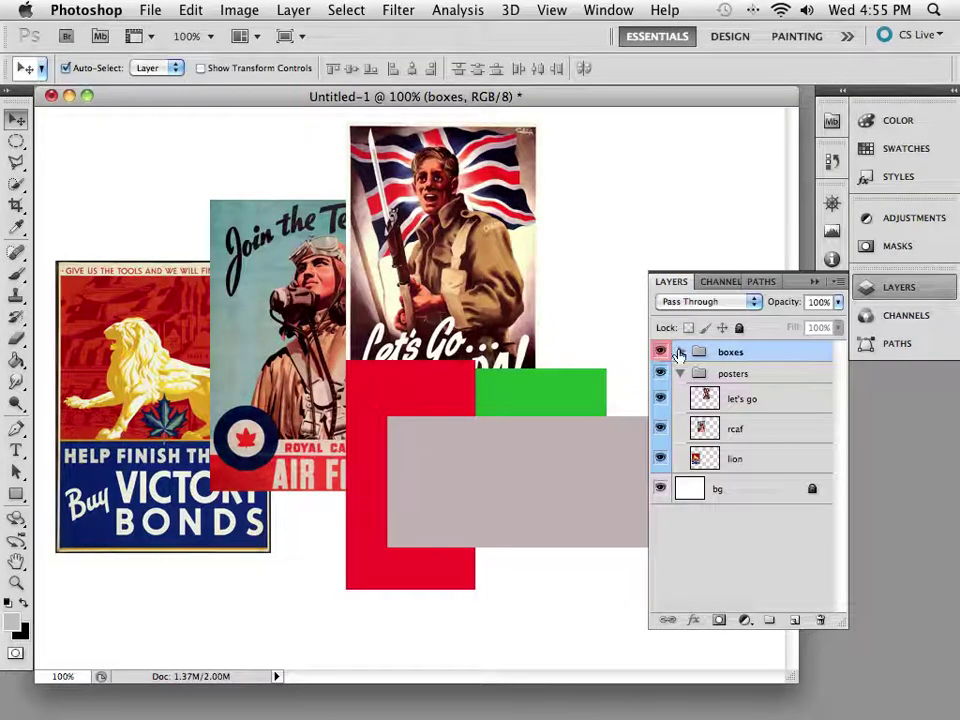
click(680, 352)
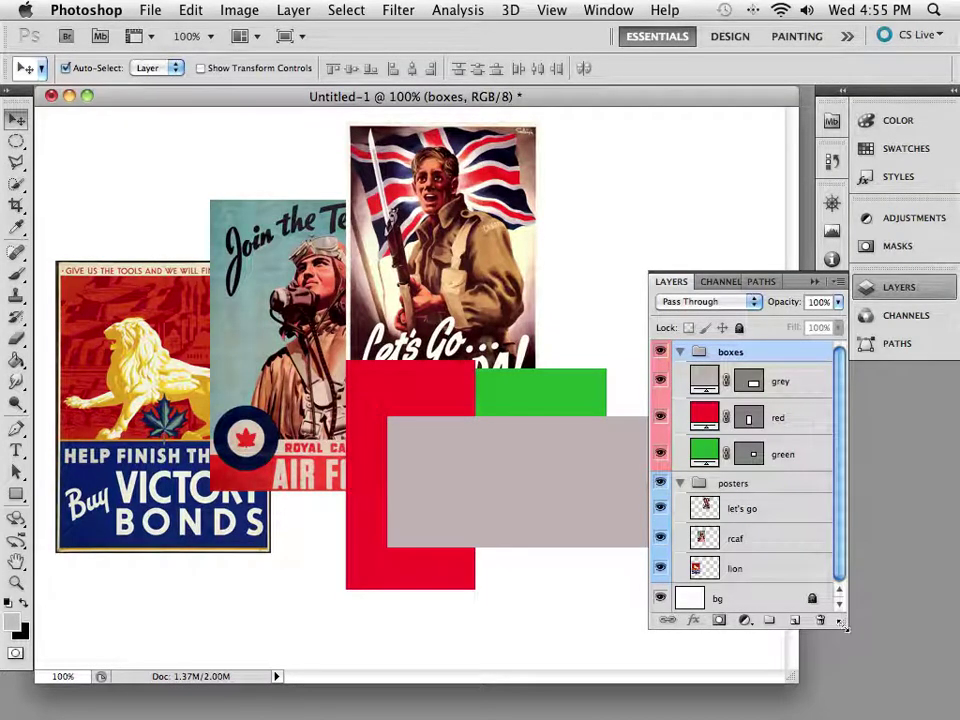
drag(843, 624, 843, 662)
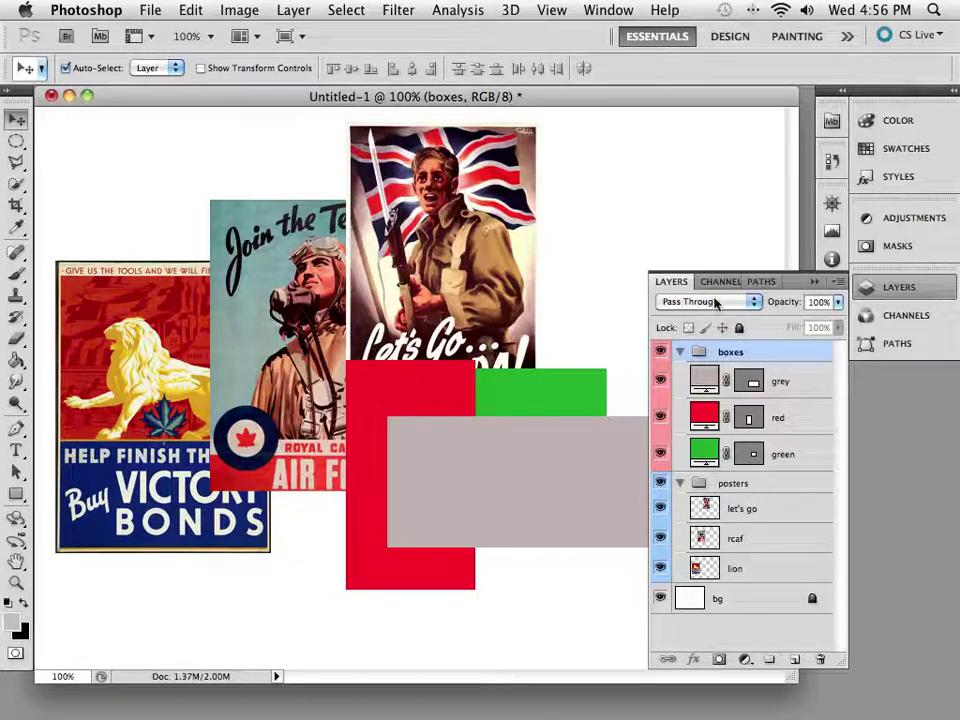
click(680, 353)
click(680, 373)
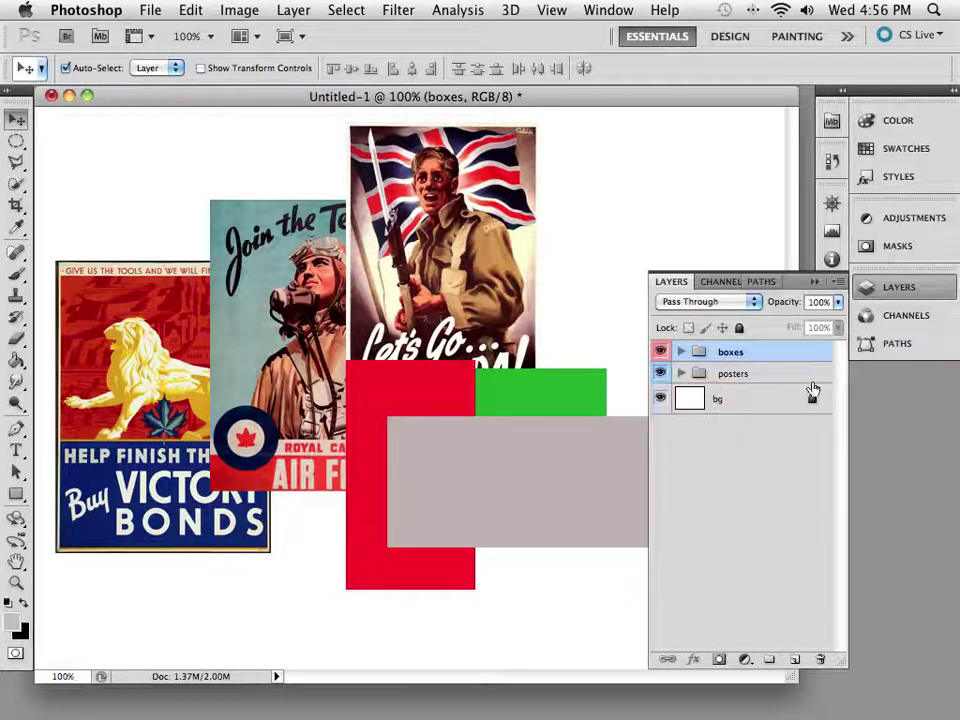
Select the locked bg layer, dismissing the lock warning and Layer Style dialog
click(755, 402)
key(BackSpace)
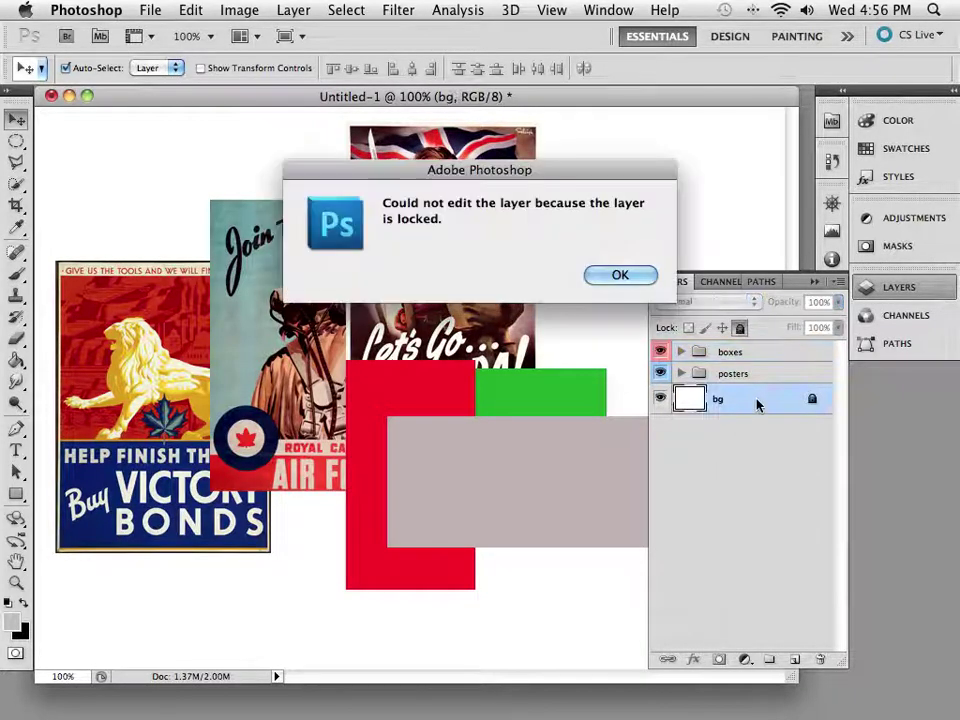
click(616, 275)
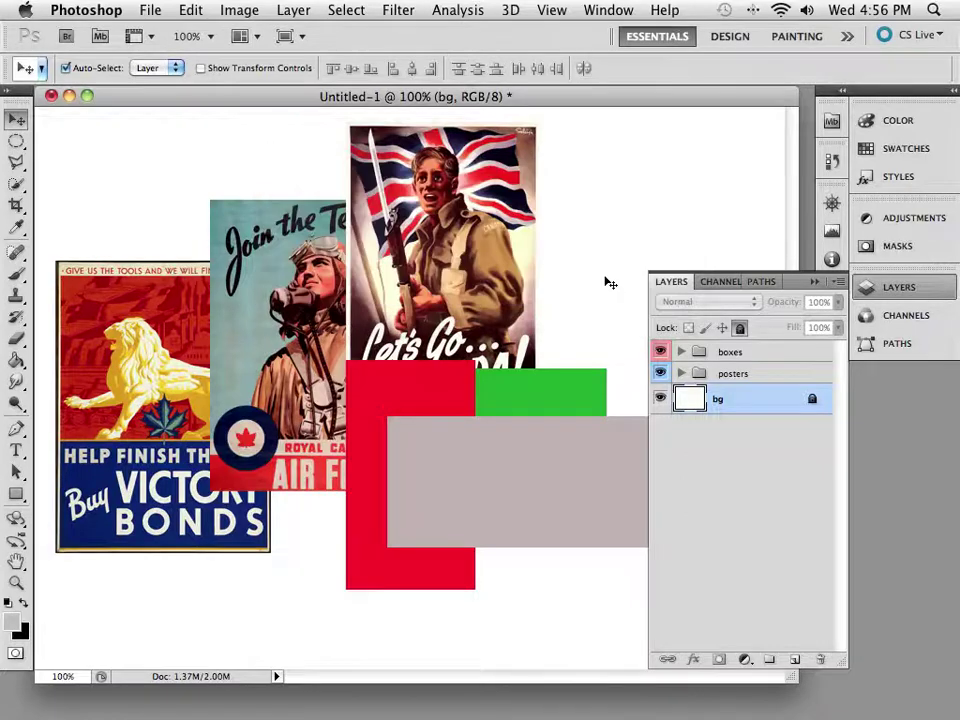
double_click(765, 410)
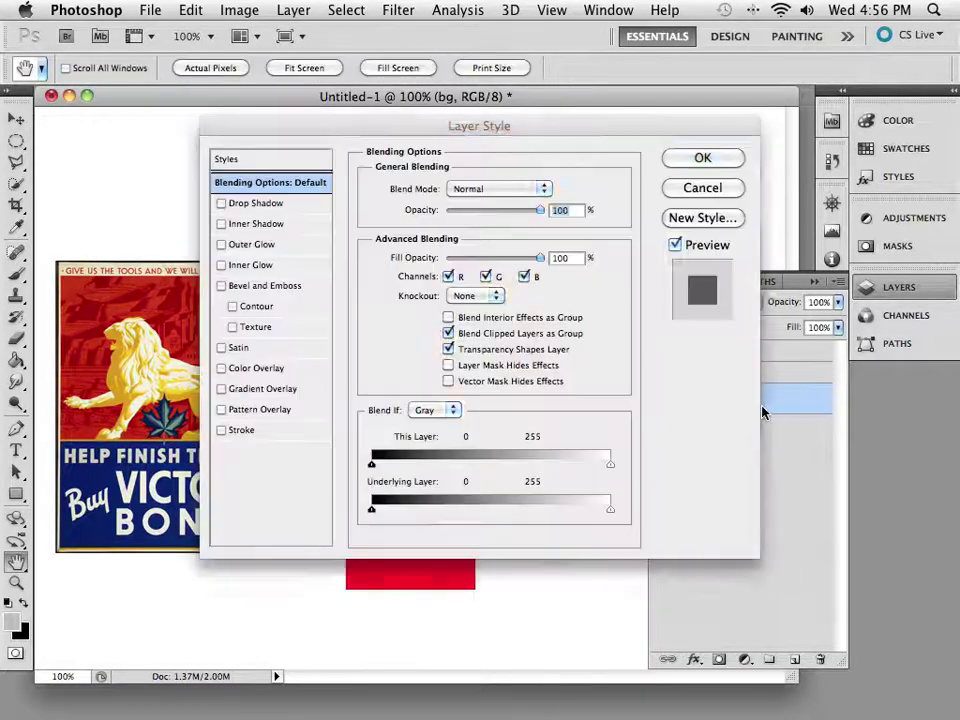
click(725, 160)
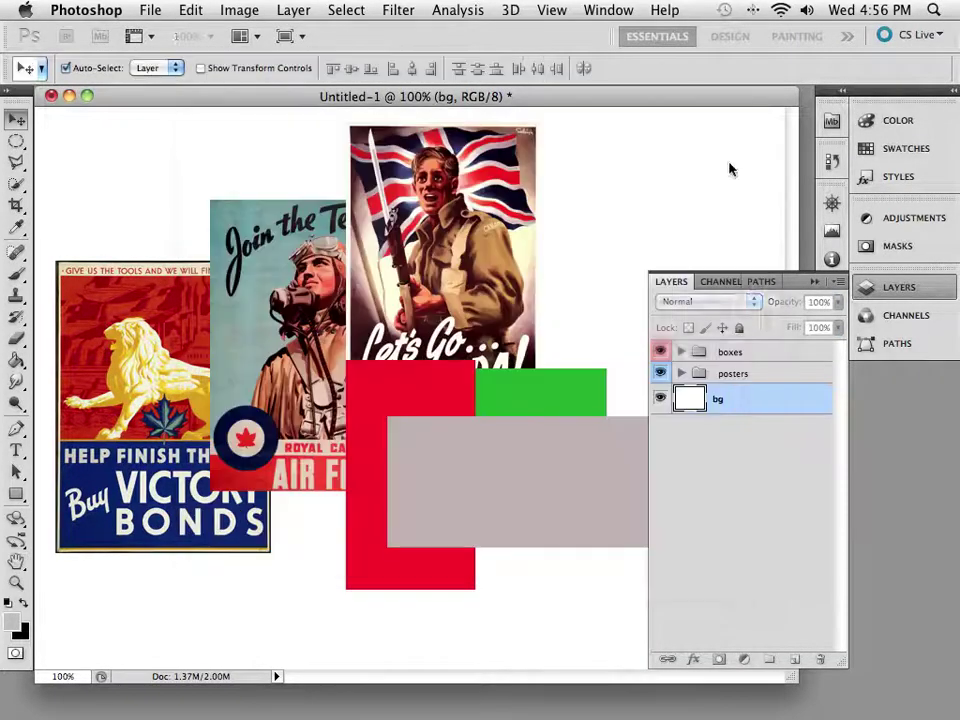
Give the bg layer a Gray colour label and lock it completely
alt+double_click(752, 410)
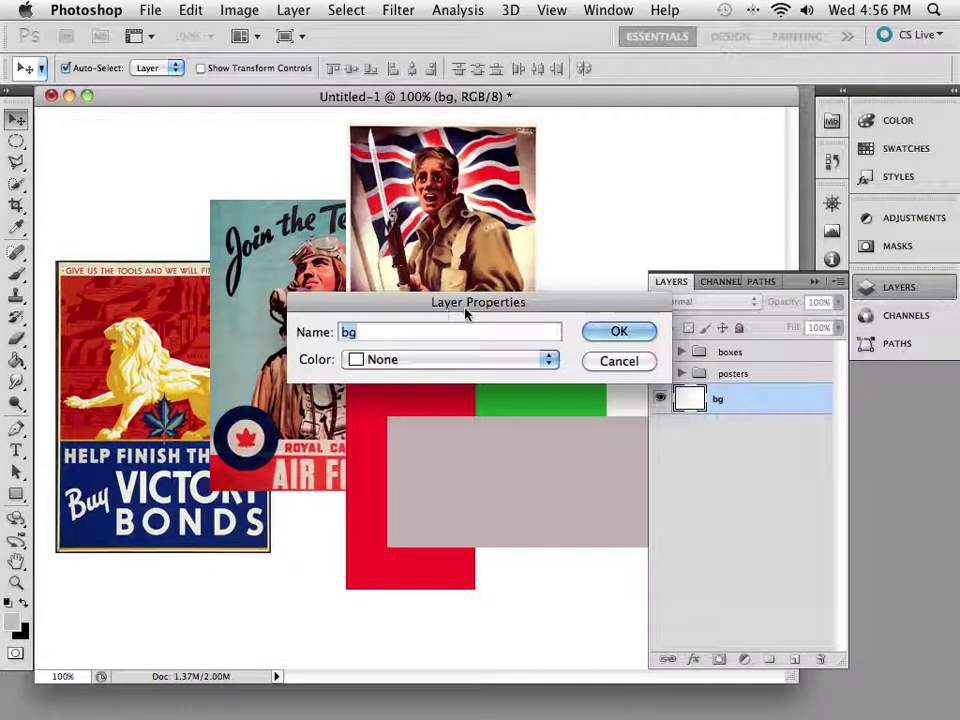
click(452, 358)
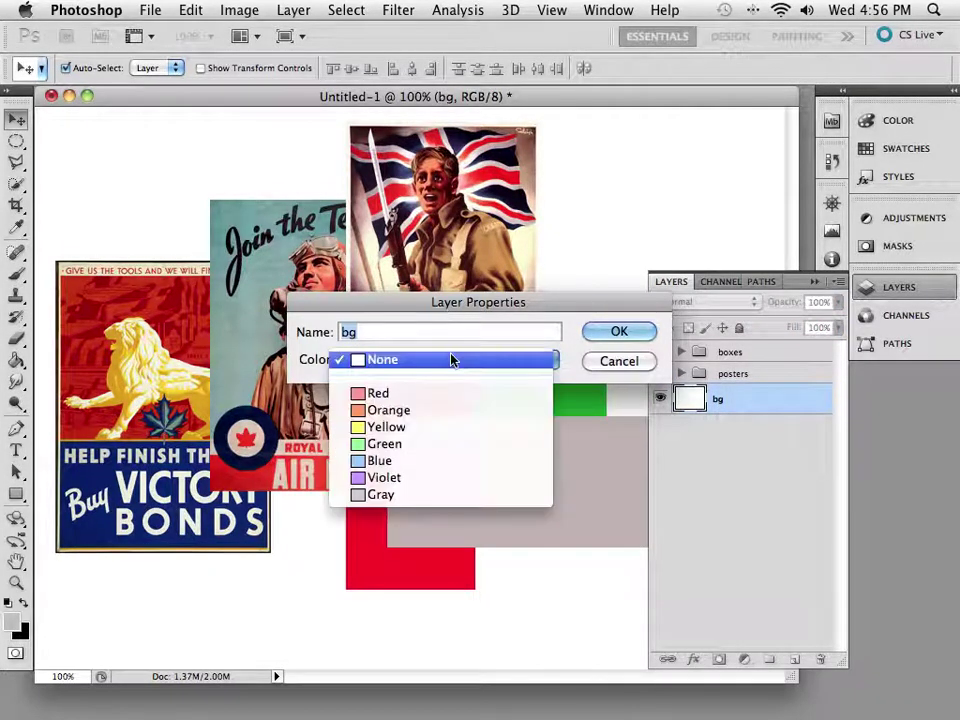
click(398, 495)
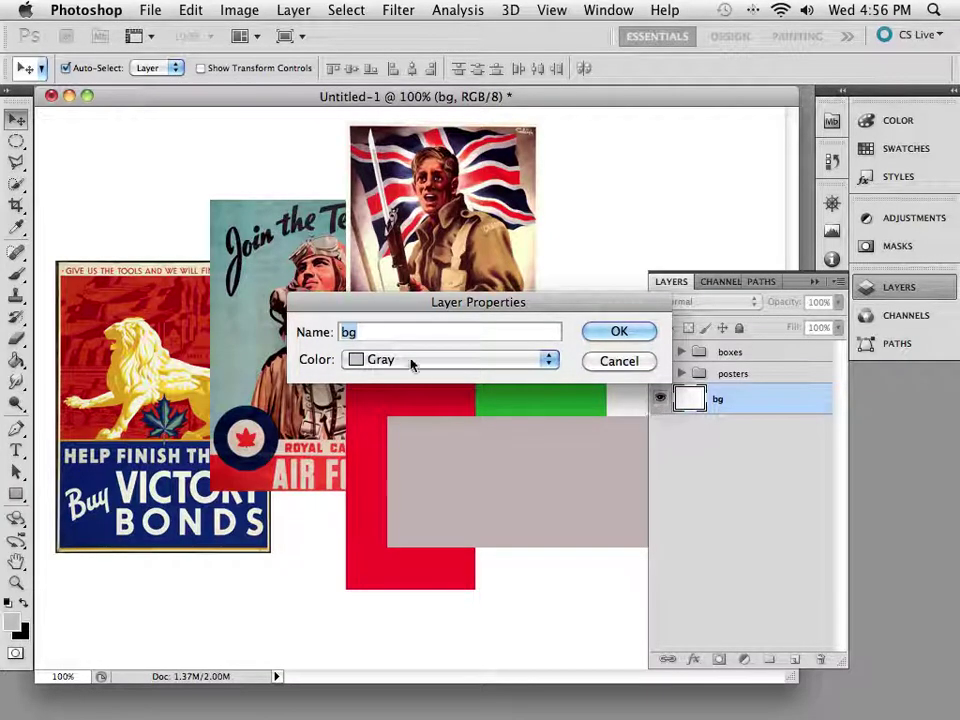
click(619, 331)
right_click(671, 433)
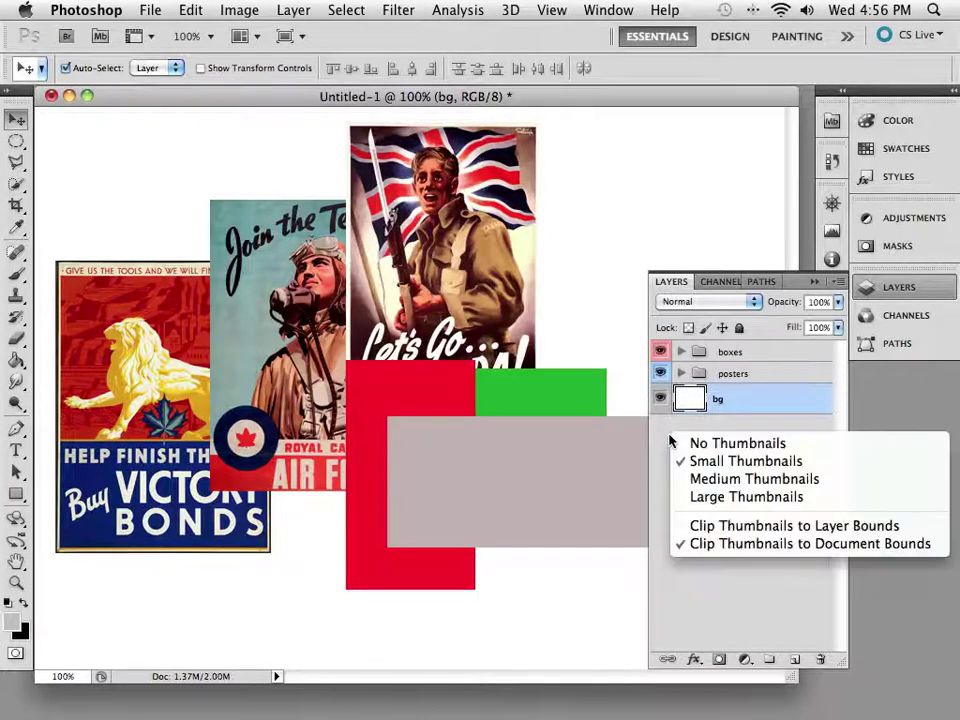
click(766, 411)
click(741, 329)
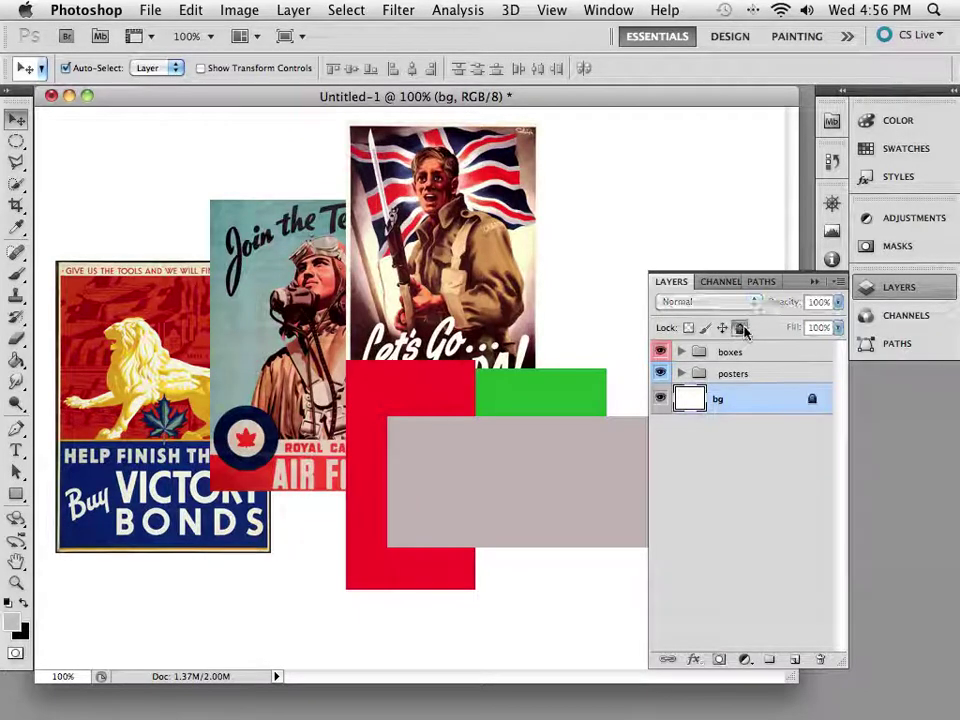
click(720, 490)
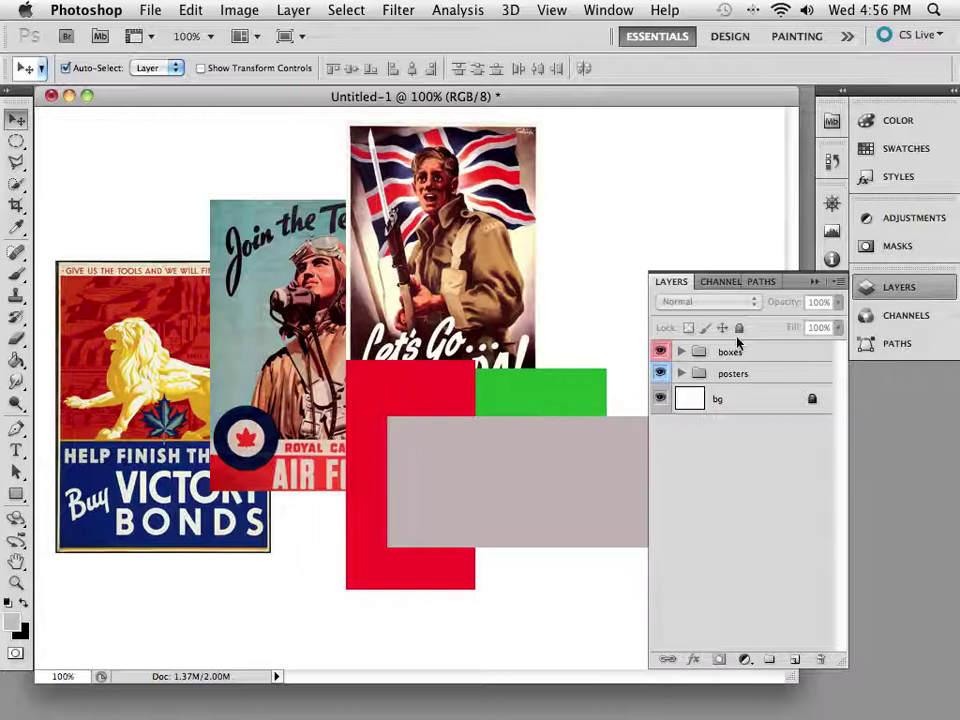
Nudge the red box up, then drag the boxes group into the posters group
mouse_move(424, 371)
mouse_down()
mouse_move(477, 333)
mouse_move(451, 362)
mouse_move(406, 362)
mouse_move(418, 361)
mouse_up()
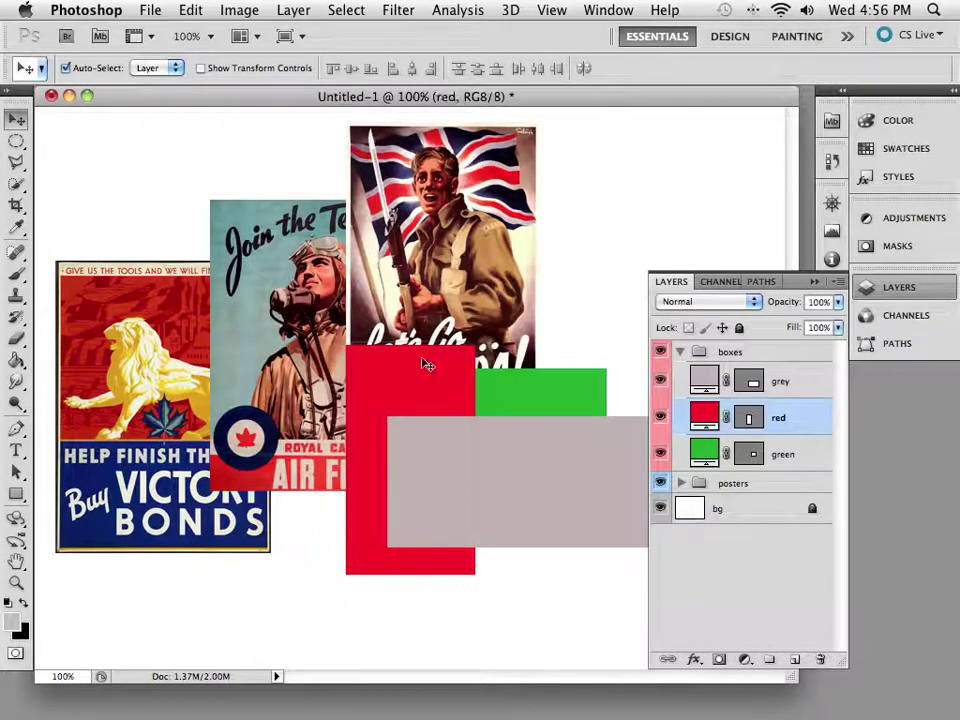
click(165, 68)
click(173, 69)
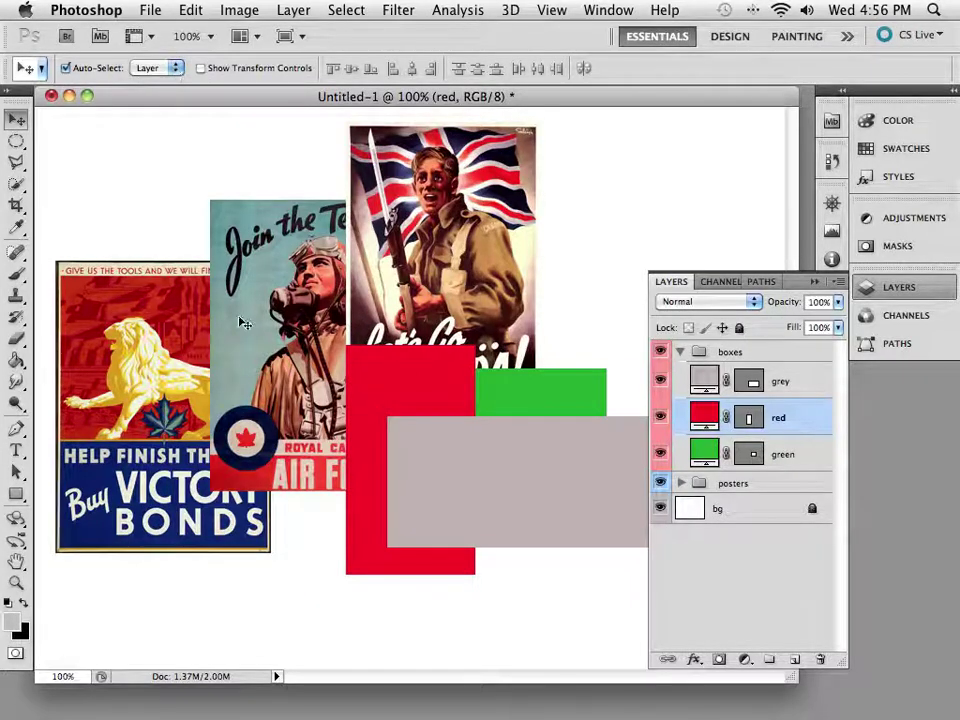
click(680, 351)
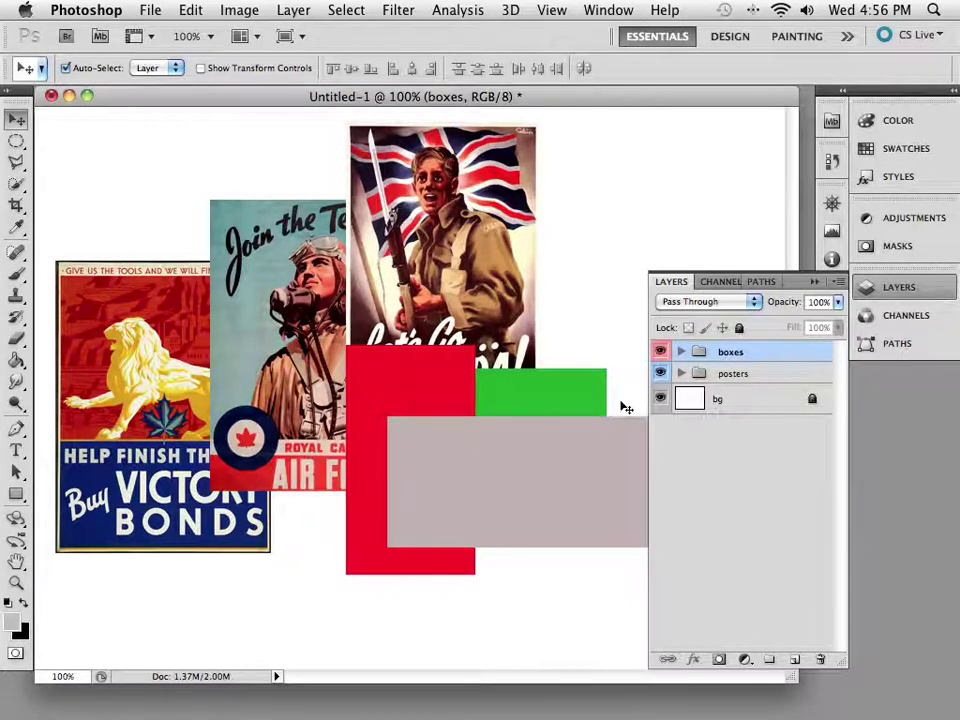
drag(763, 358, 764, 392)
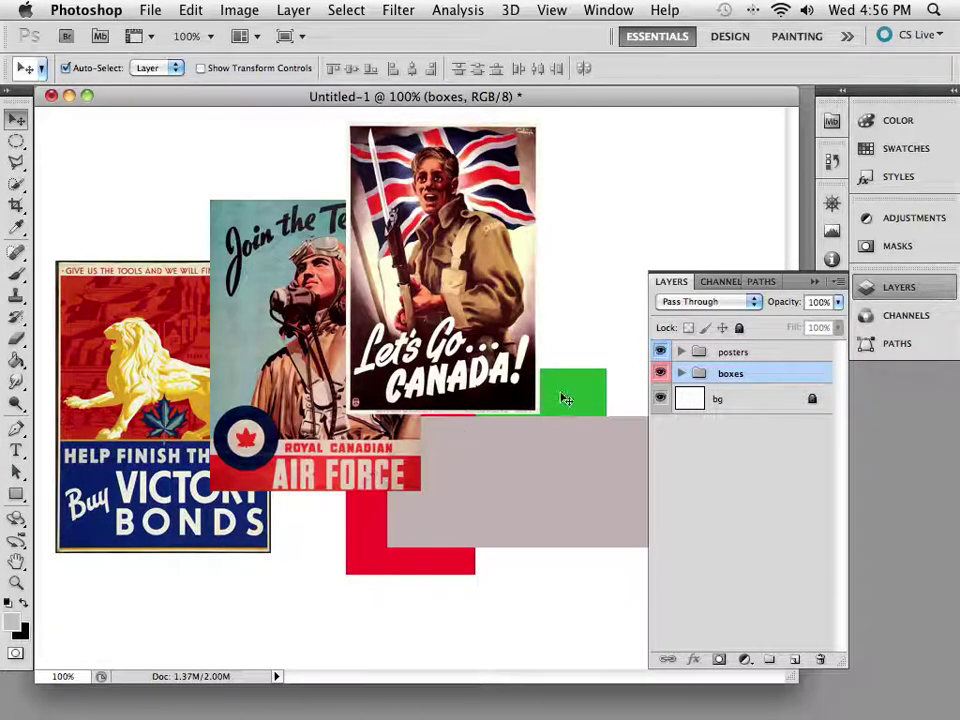
drag(750, 377, 767, 356)
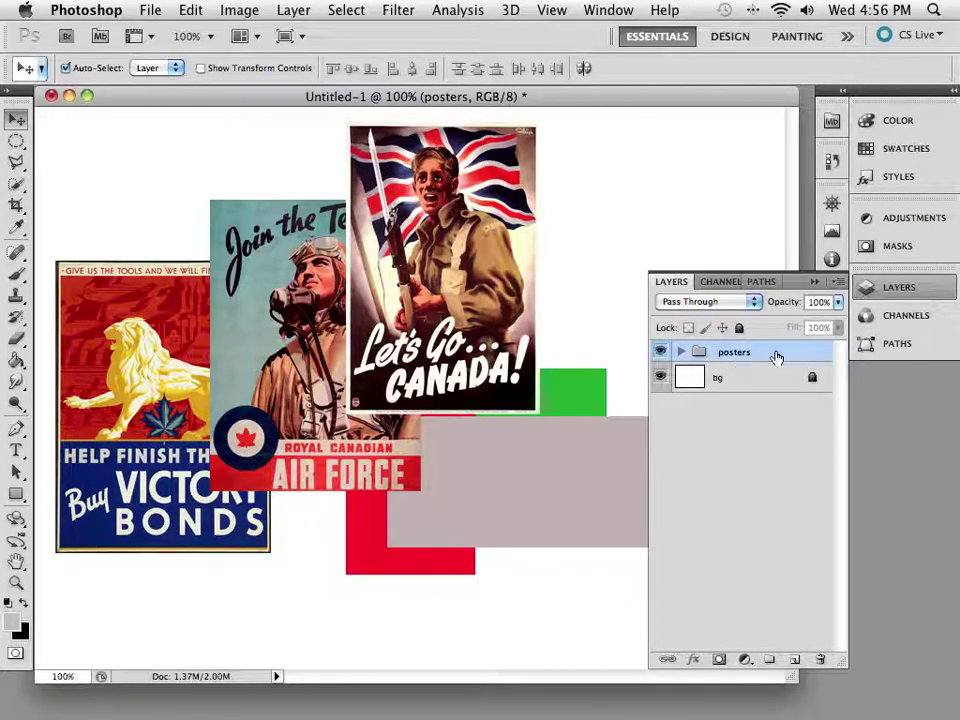
Pull the boxes group out of posters, then nest it back inside
click(679, 355)
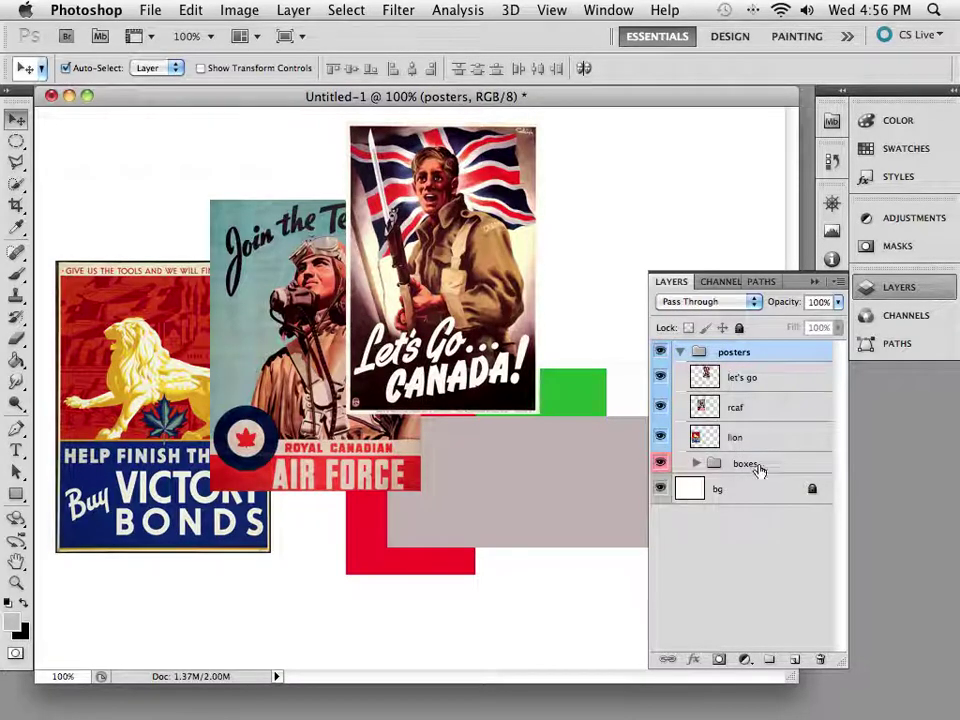
click(695, 463)
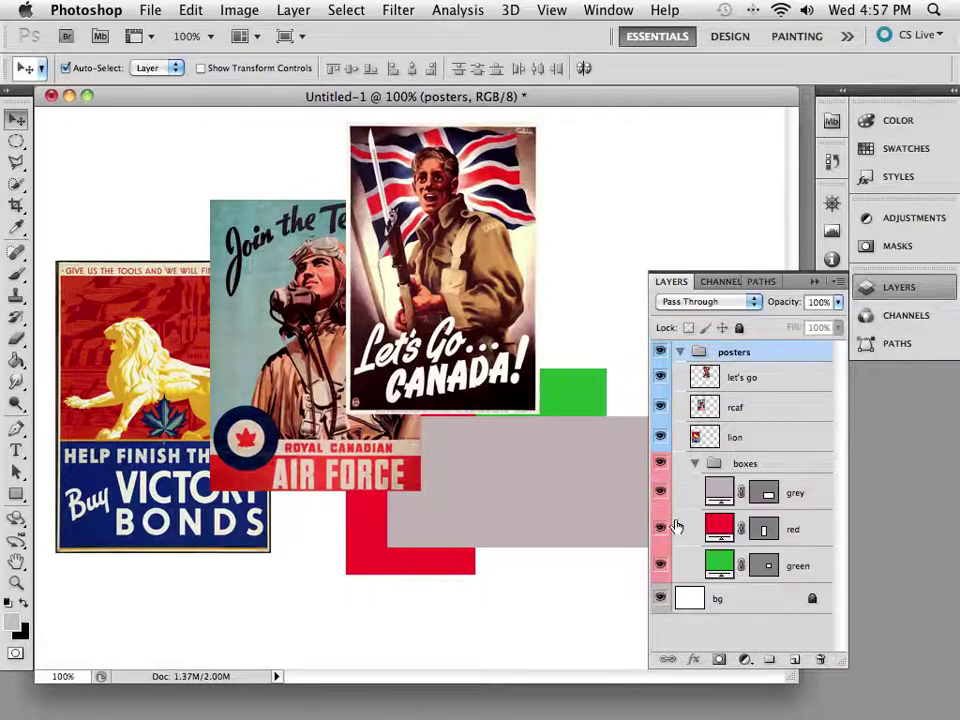
click(694, 463)
drag(761, 463, 771, 346)
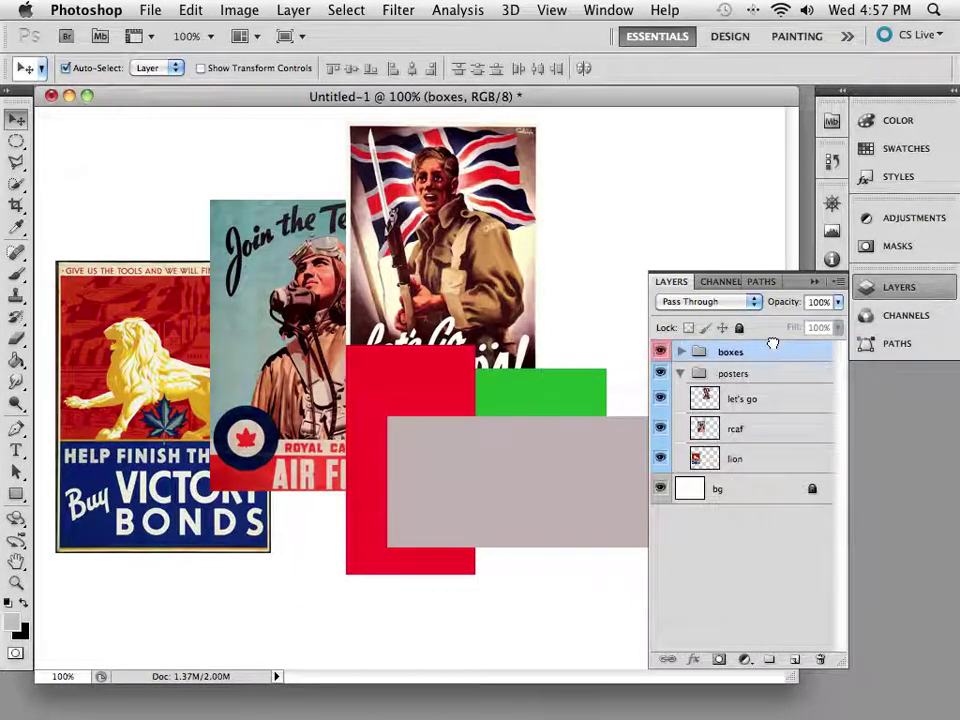
click(681, 373)
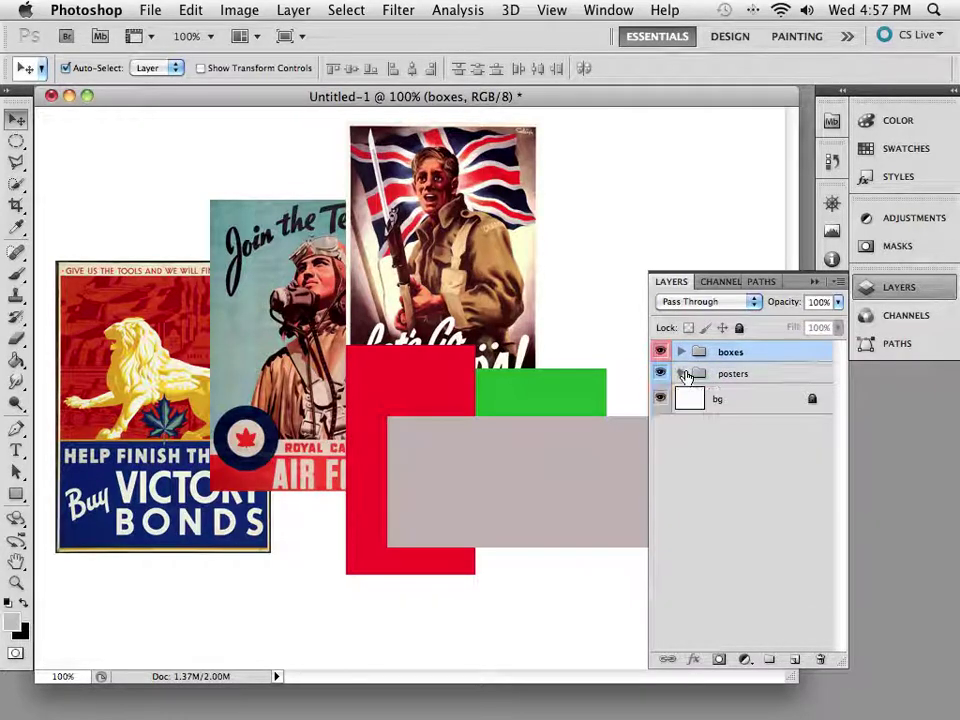
drag(778, 356, 762, 372)
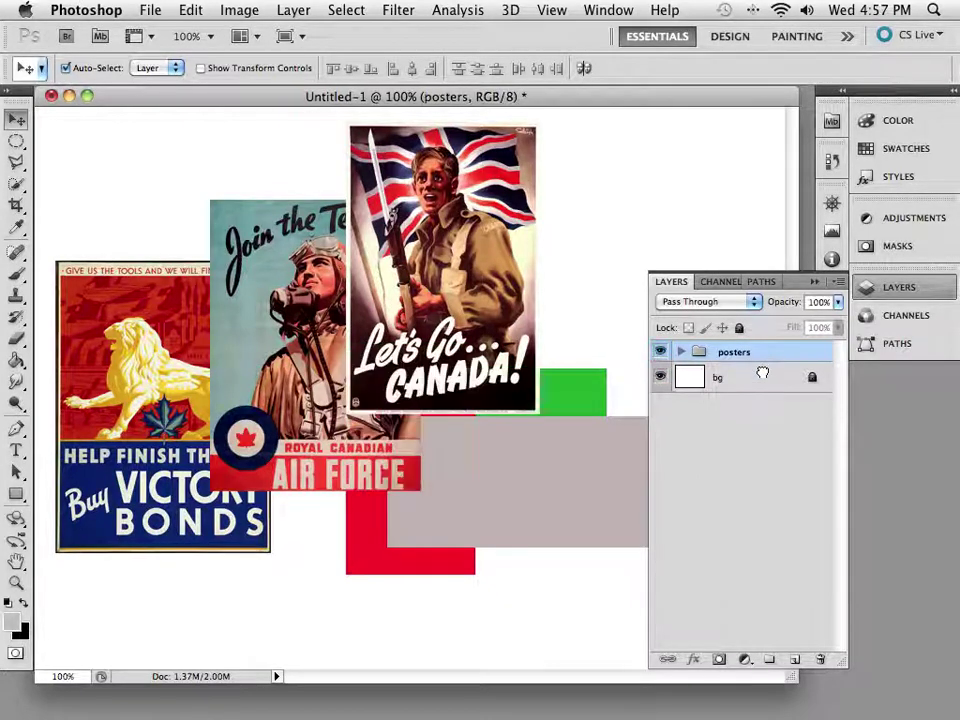
Move boxes out of posters to sit just above bg, then expand both groups
click(681, 353)
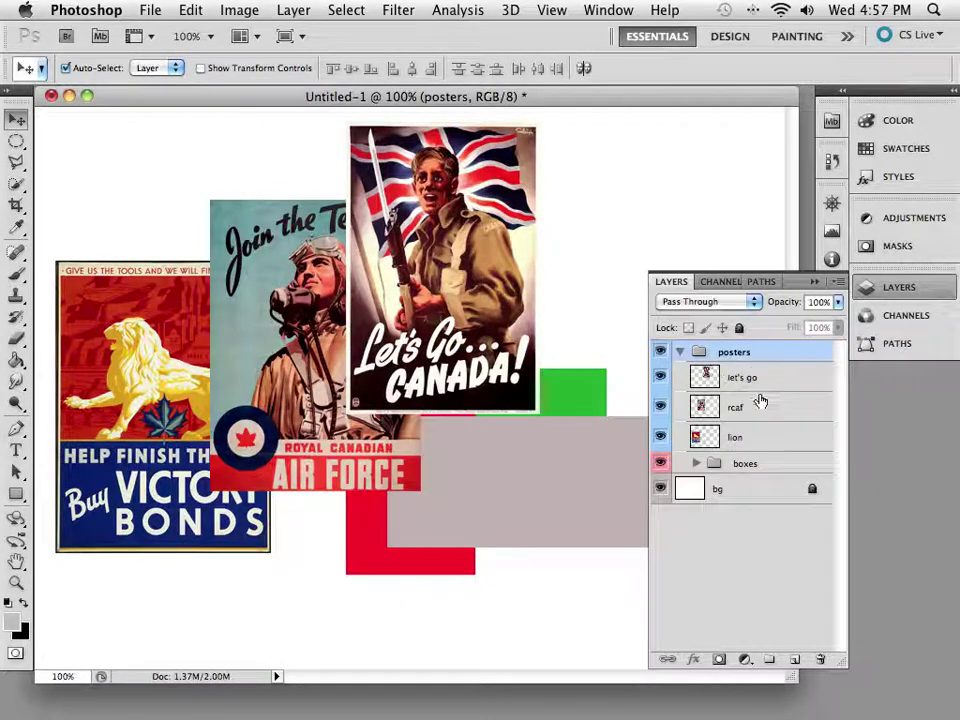
right_click(778, 464)
click(798, 462)
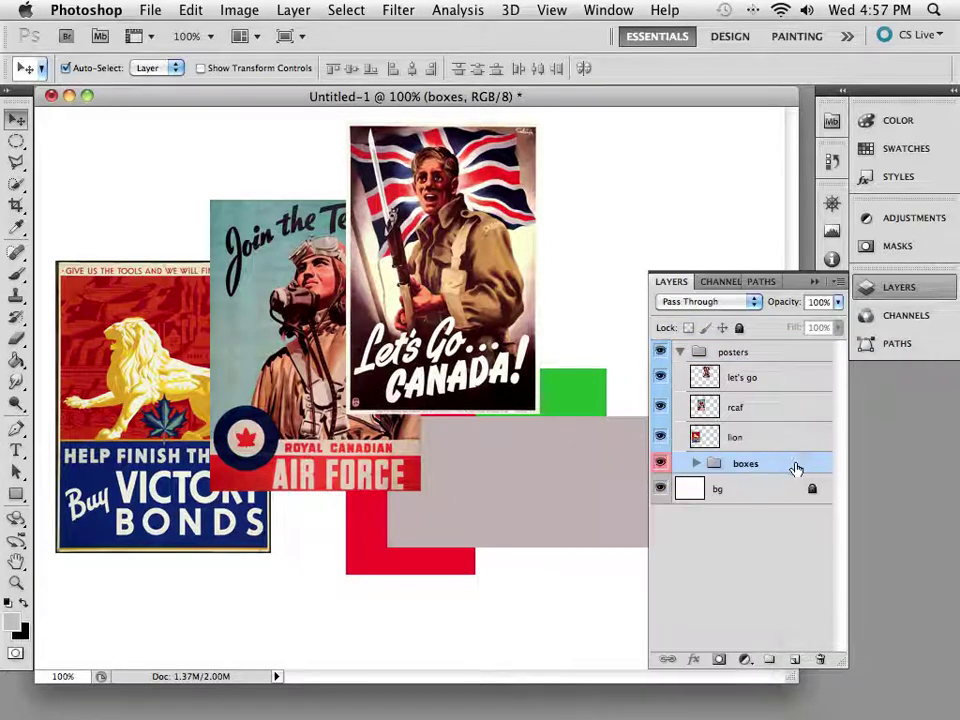
drag(795, 467, 703, 399)
click(681, 373)
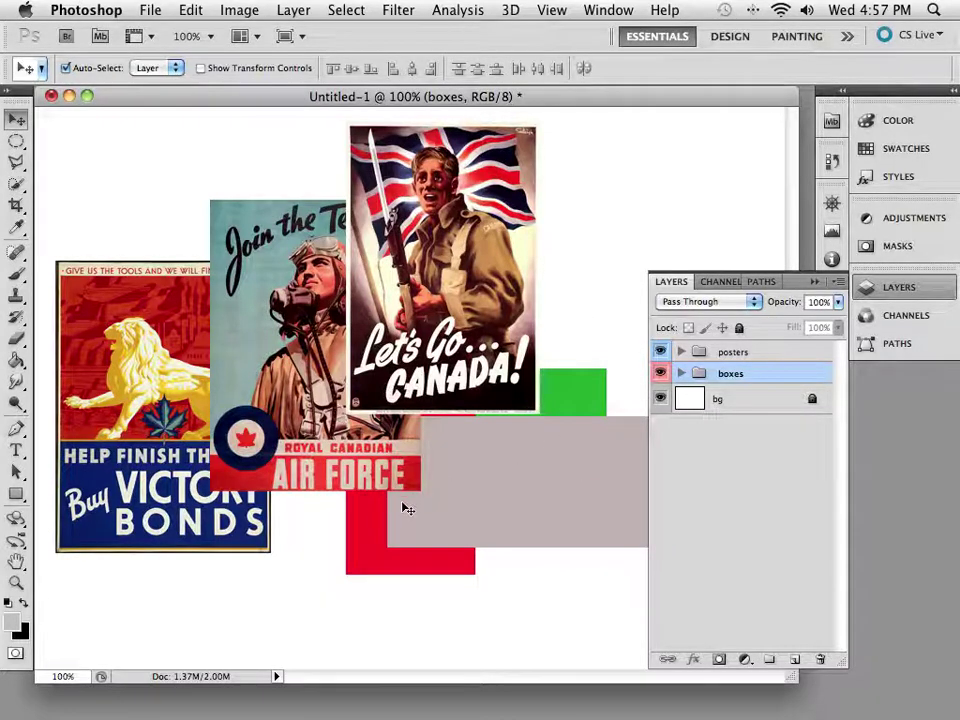
click(681, 373)
click(681, 352)
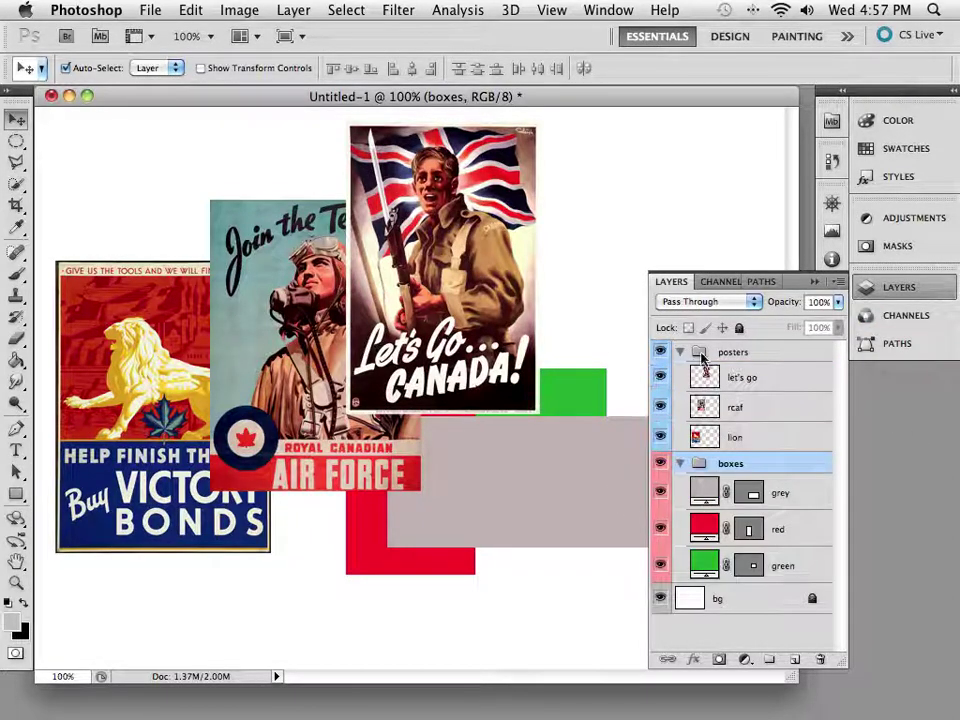